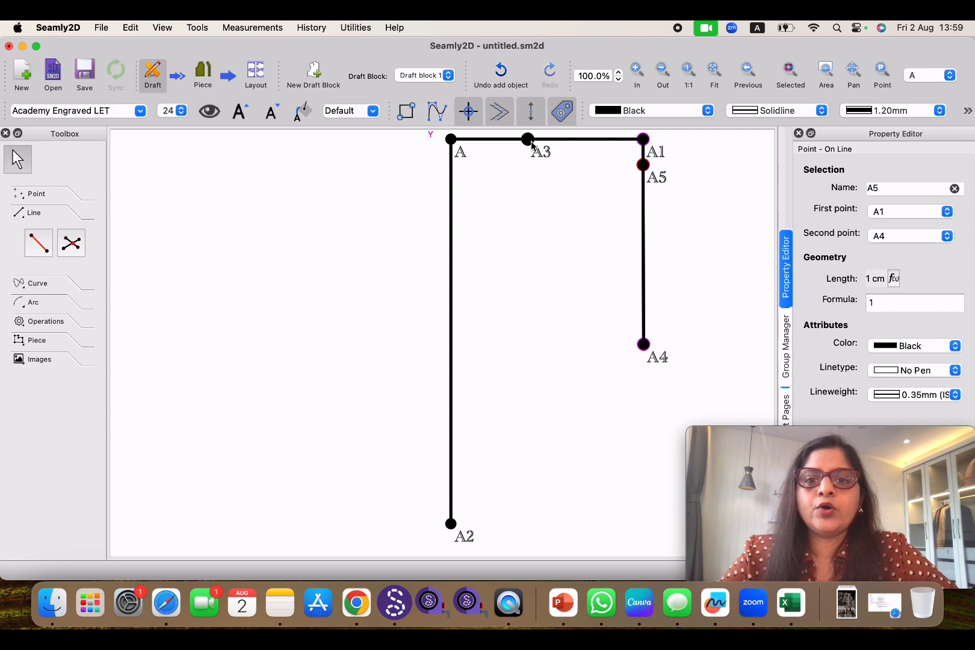
Draw a straight line connecting point A3 to point A5
mouse_move(543, 153)
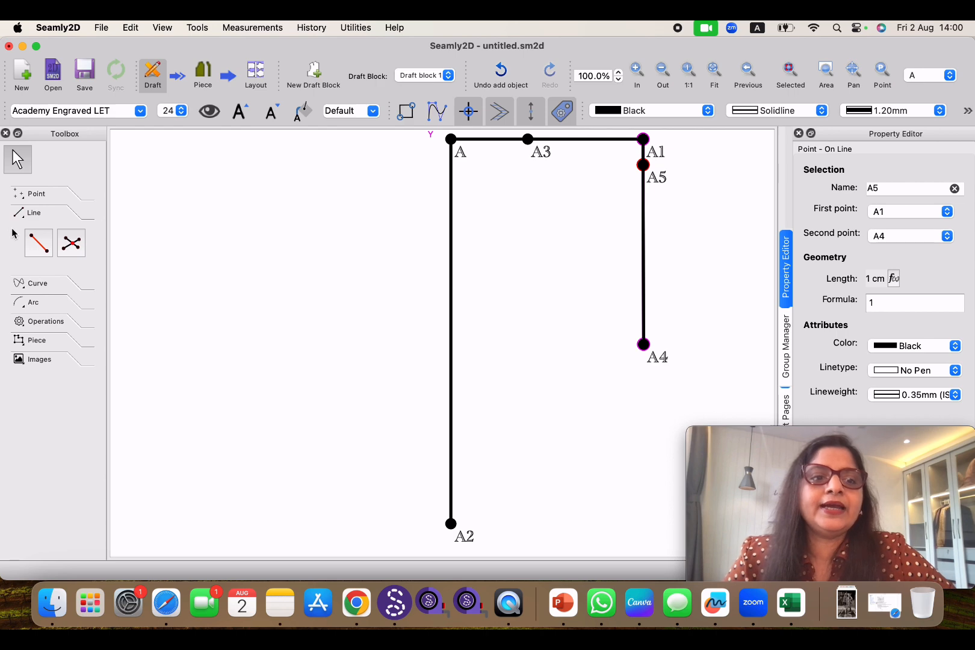
left_click(41, 243)
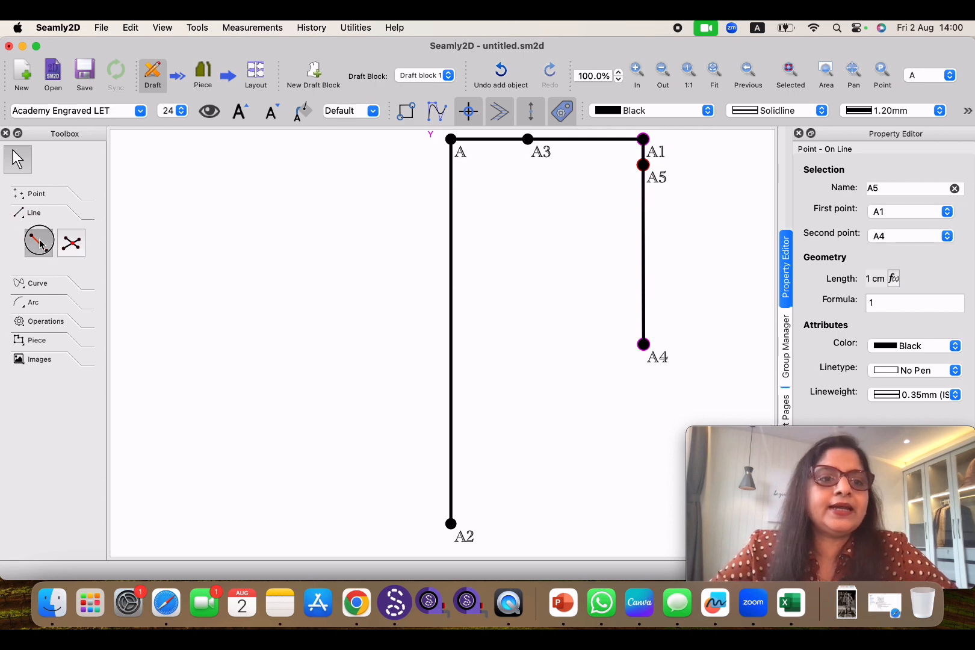
left_click(527, 139)
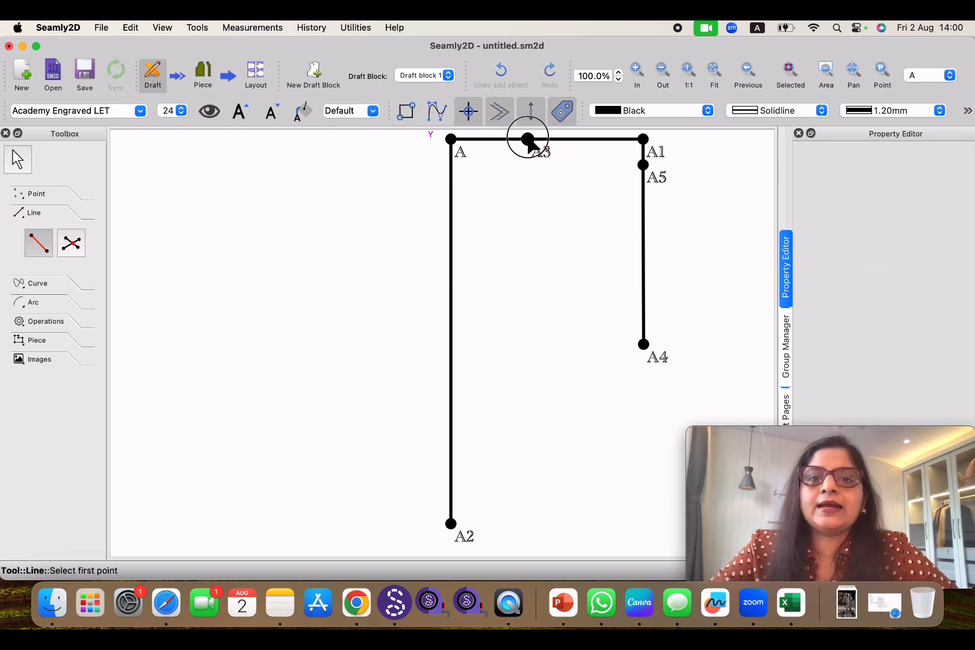
left_click(645, 166)
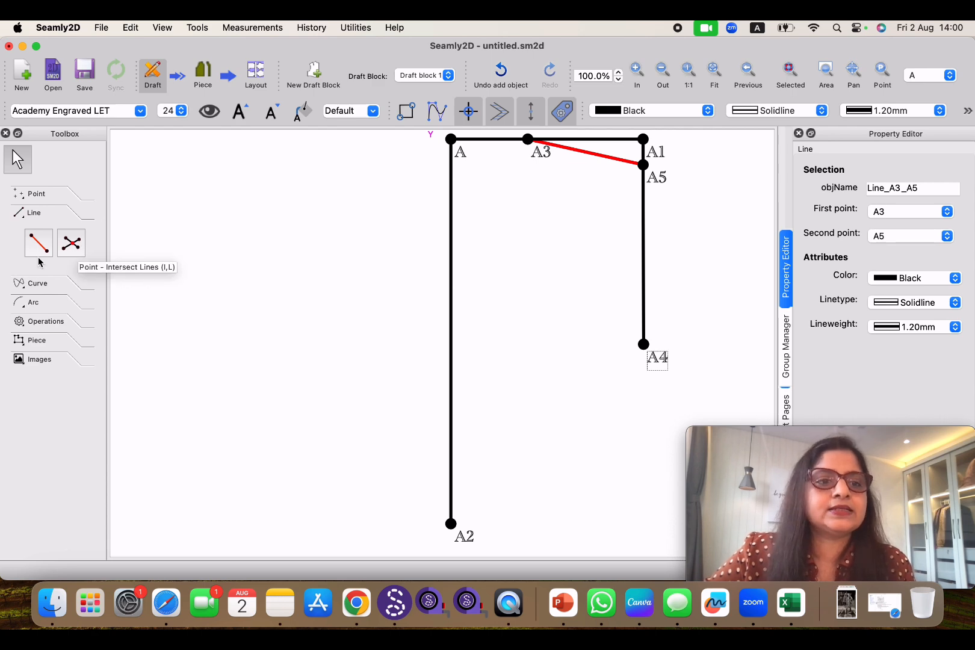
Add a length-and-angle point about 13.17 cm from base point A4 at 180°, with a black solid line
left_click(24, 197)
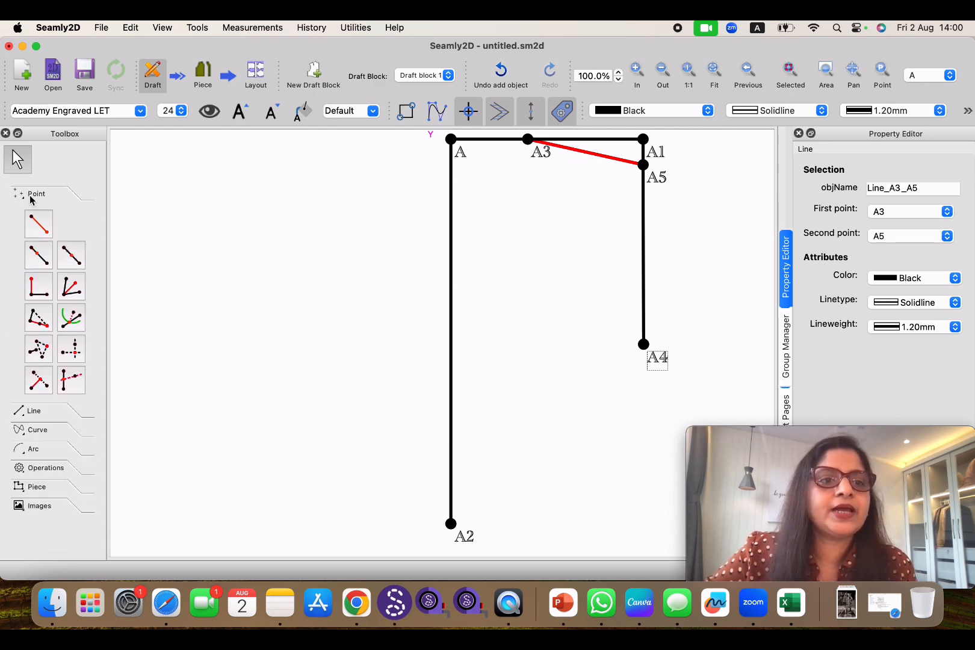
left_click(39, 224)
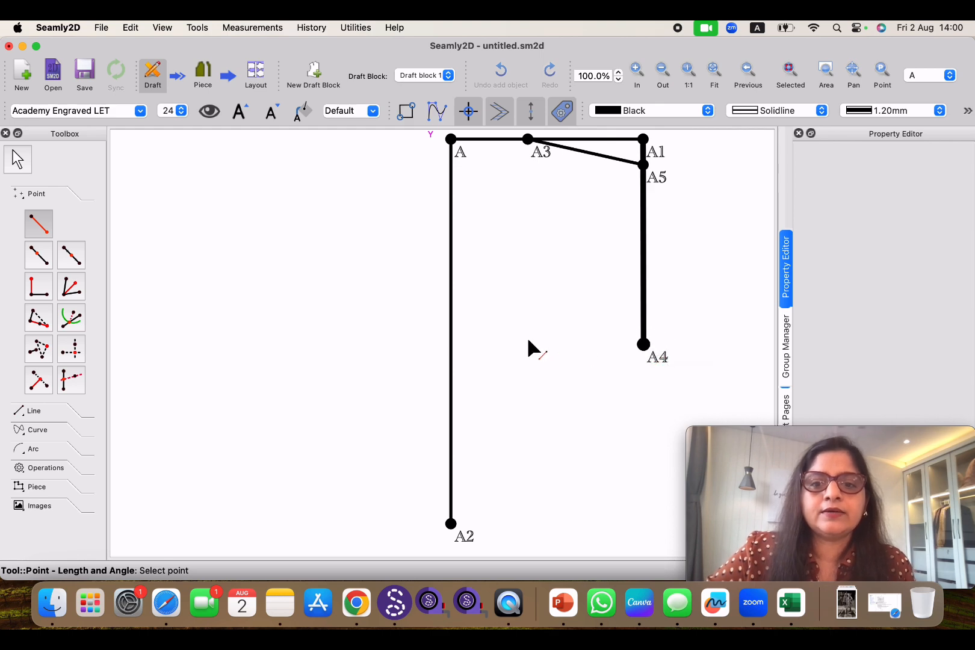
left_click(643, 345)
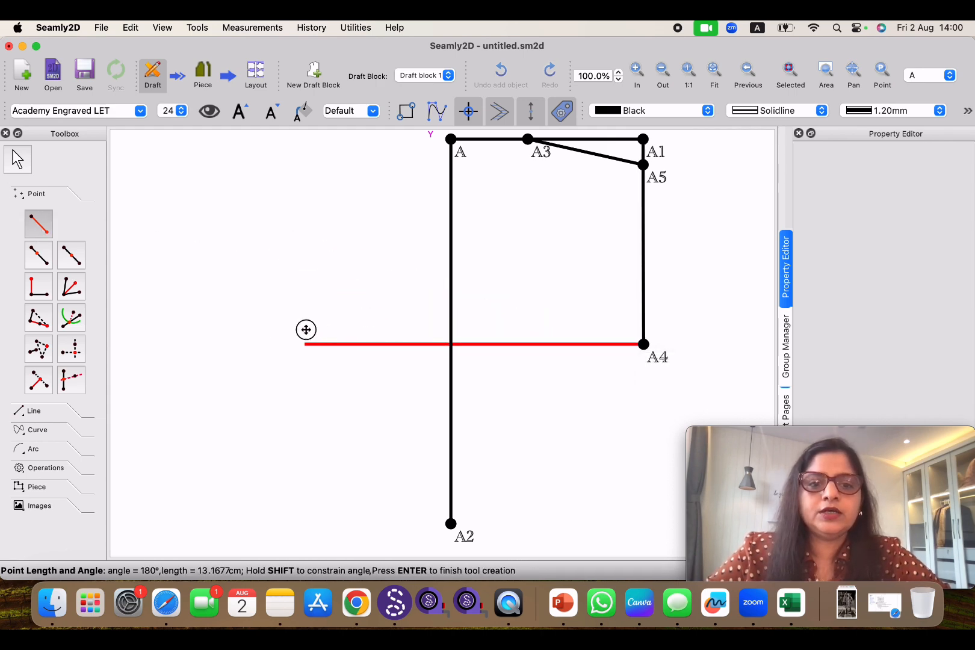
left_click(305, 333)
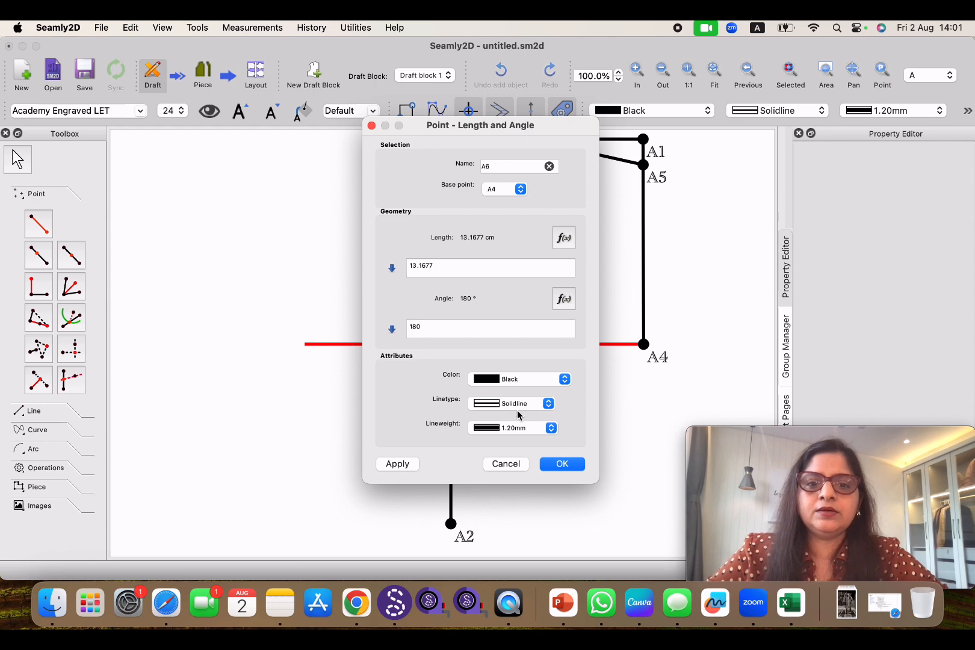
left_click(564, 465)
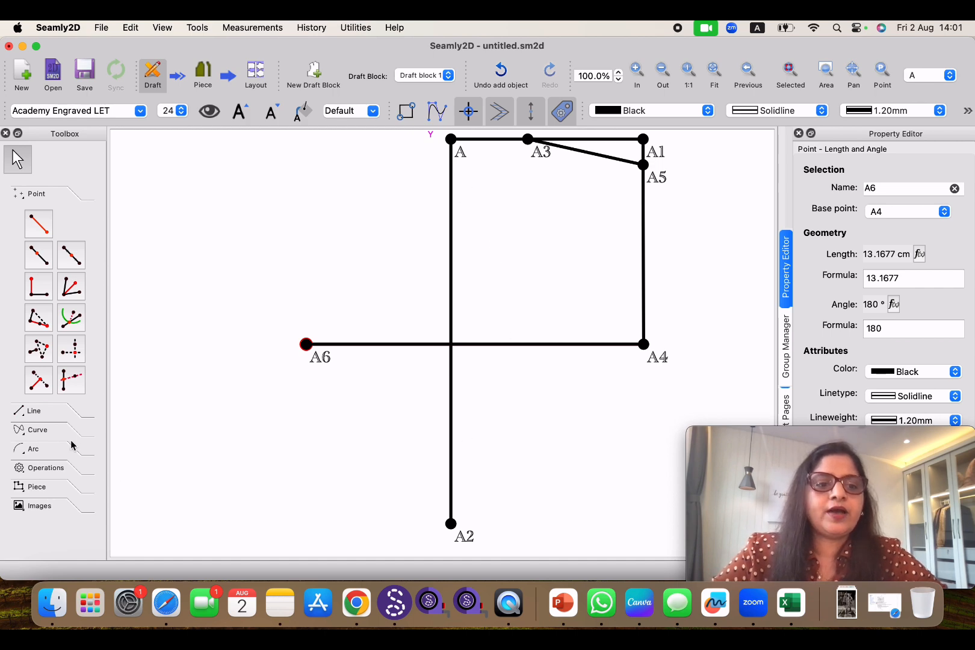
Create a point where line A–A2 intersects line A6–A4
left_click(26, 412)
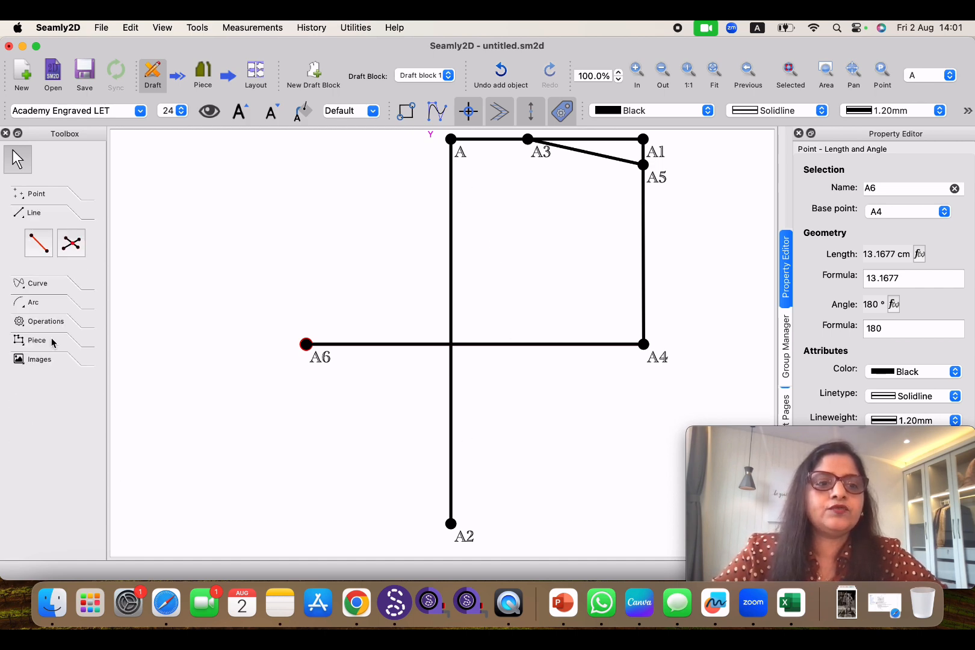
left_click(71, 246)
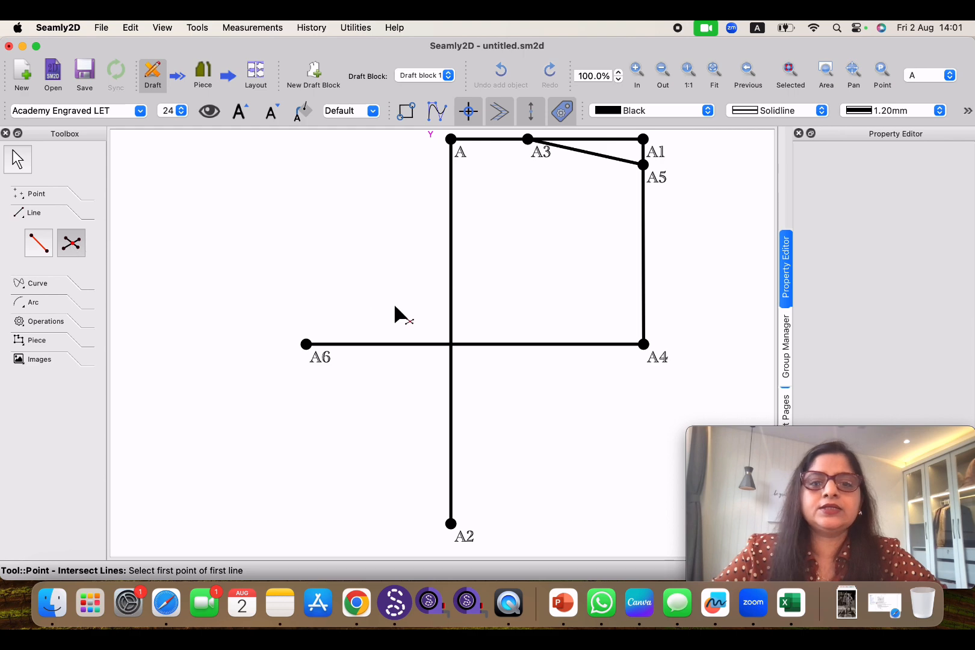
left_click(453, 142)
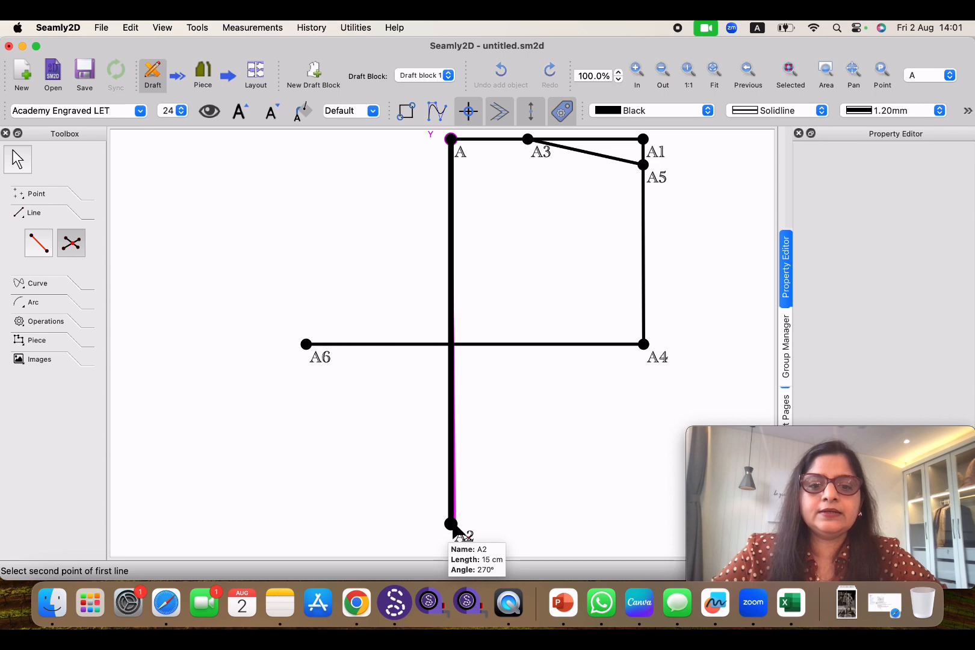
left_click(451, 526)
left_click(307, 344)
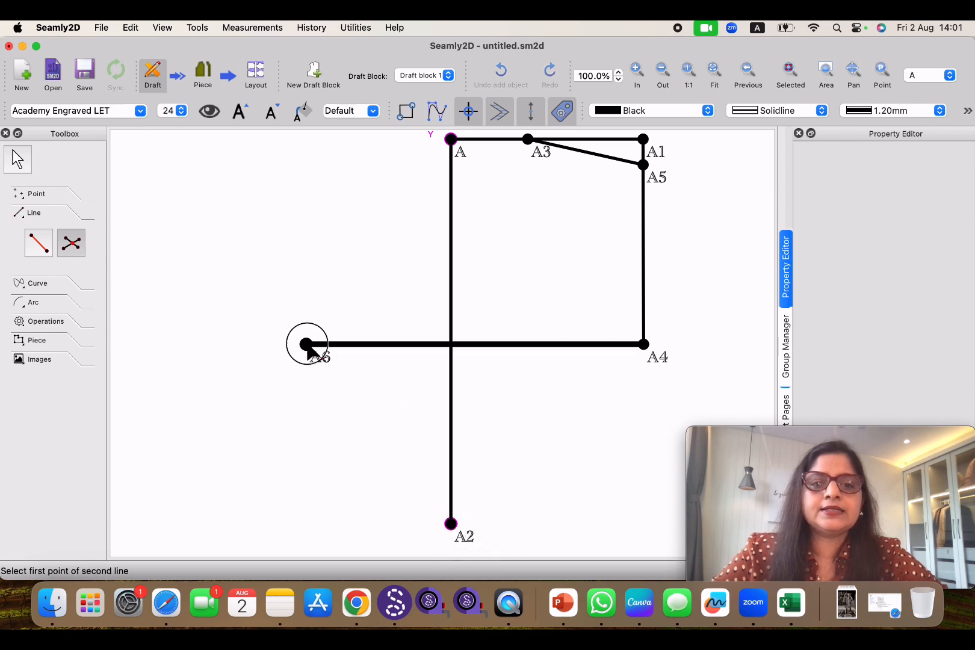
left_click(644, 345)
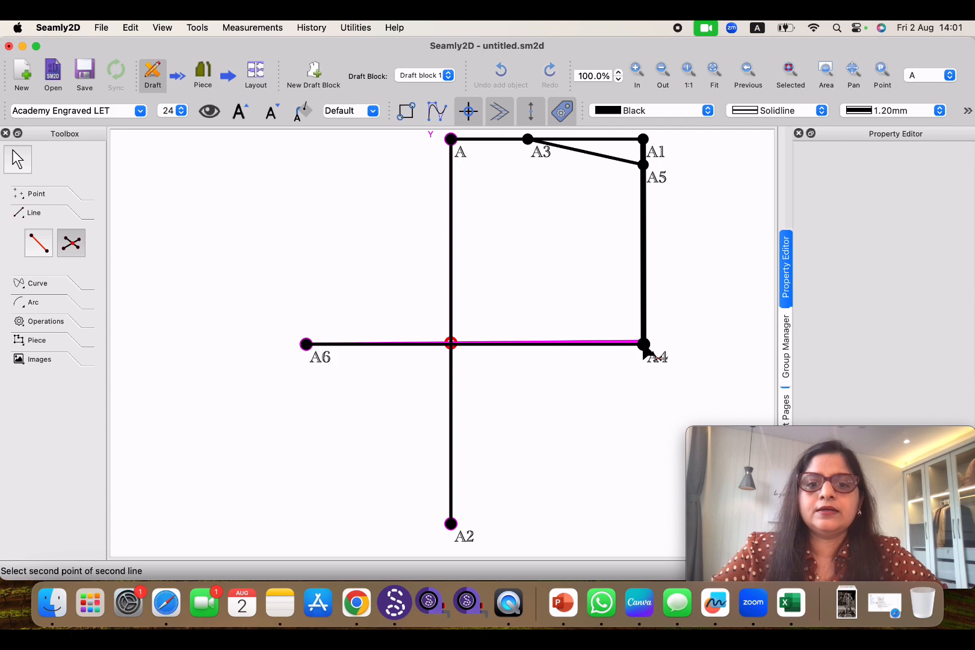
left_click(644, 344)
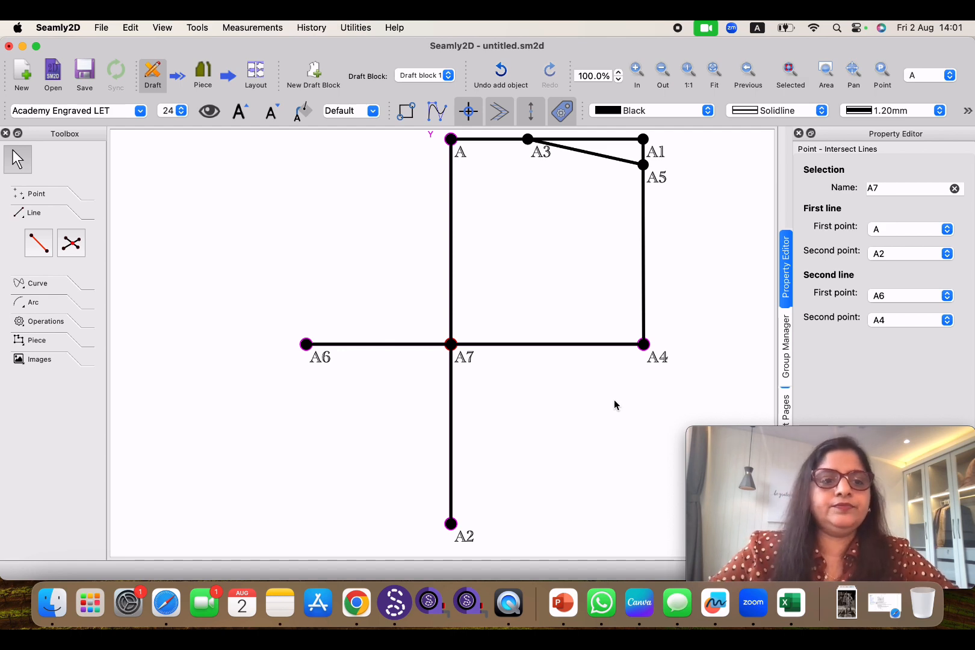
Add a length-and-angle point about 3.41 cm from base point A4 at 0°
left_click(26, 197)
left_click(40, 224)
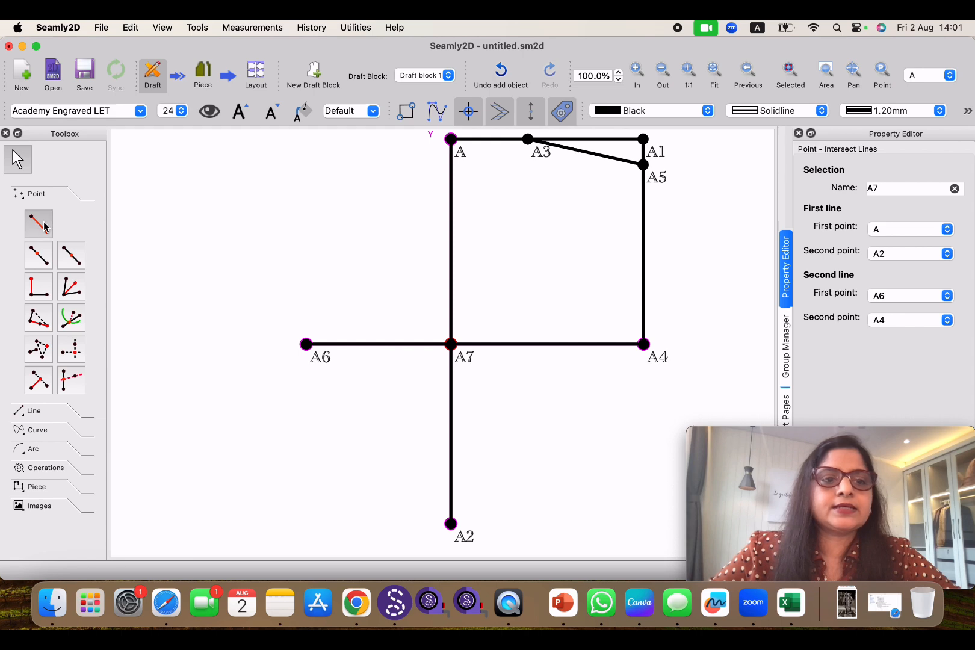
left_click(645, 351)
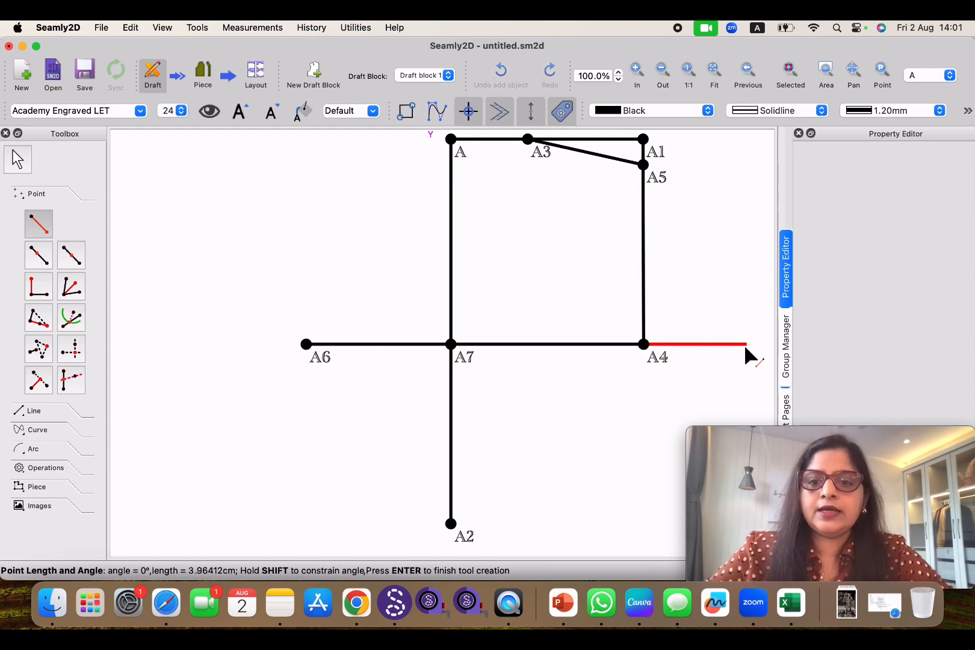
left_click(731, 345, "shift")
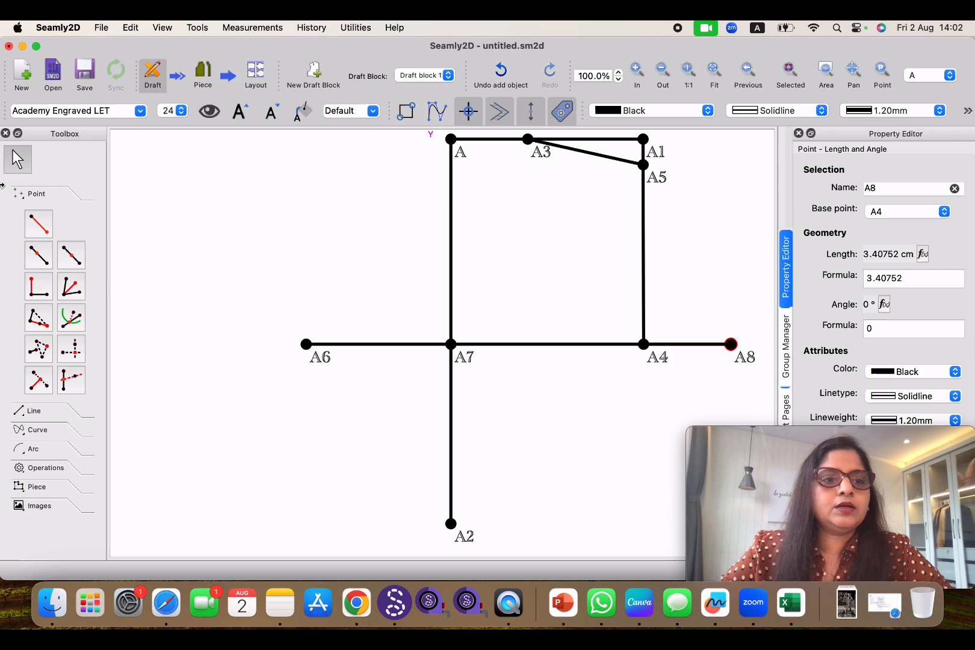
Create an interactive curve starting at point A5 and ending at point A4
left_click(22, 431)
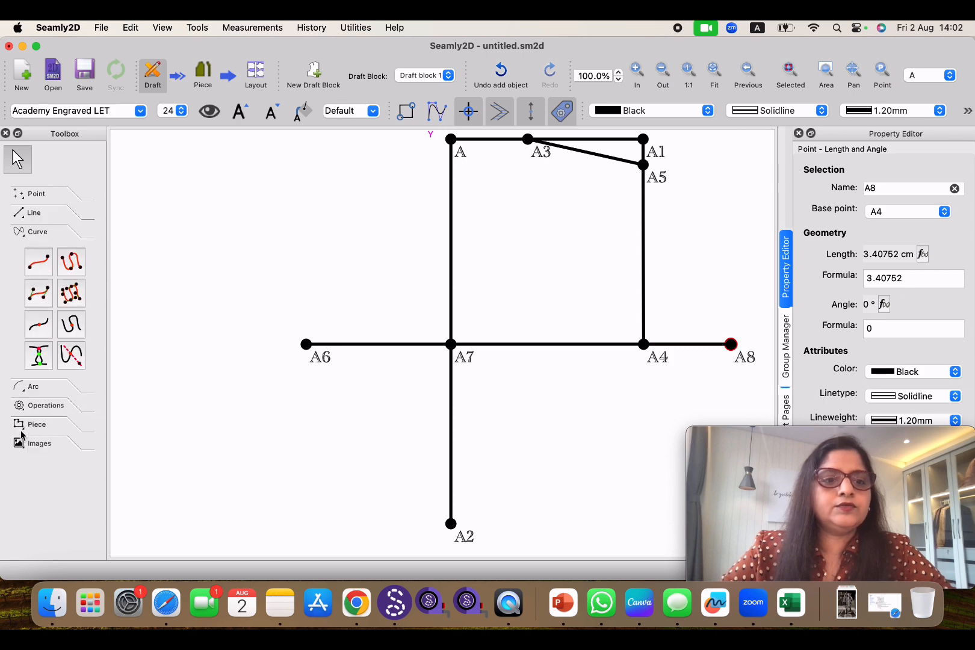
left_click(38, 262)
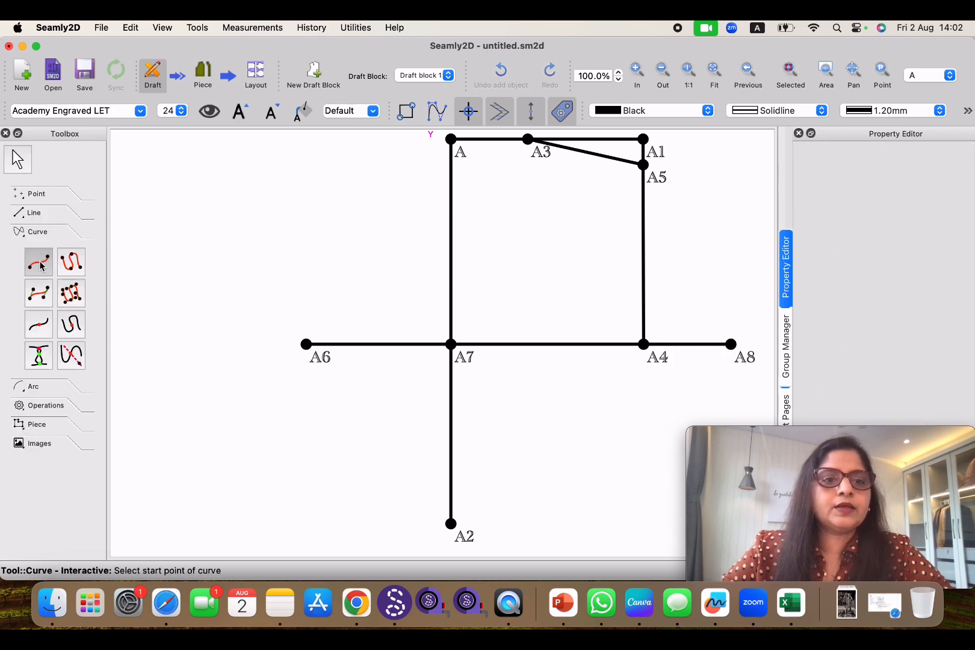
left_click(646, 169)
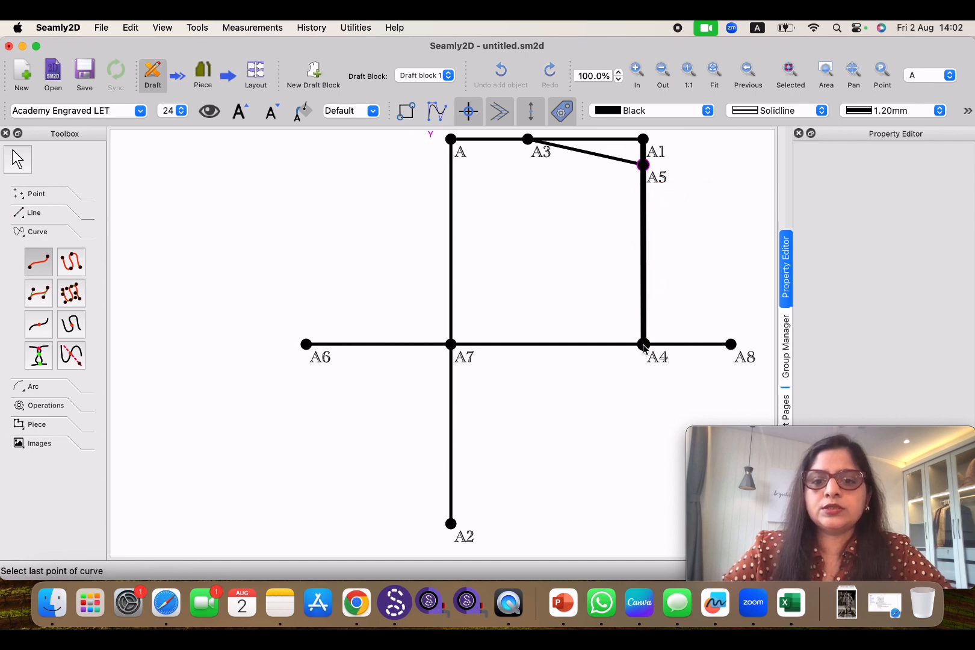
left_click(643, 344)
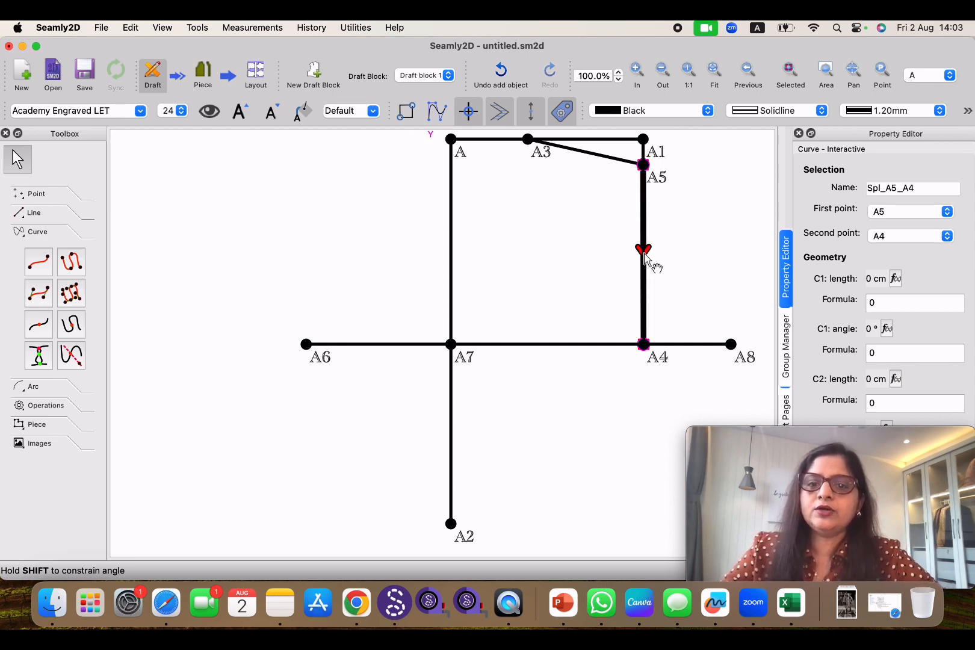
Bend the A5–A4 curve inward with its control handles, about 6.01 cm at 212° from A5 and about 3.91 cm from A4
left_click_drag(643, 250, 581, 265)
left_click_drag(555, 176, 512, 248)
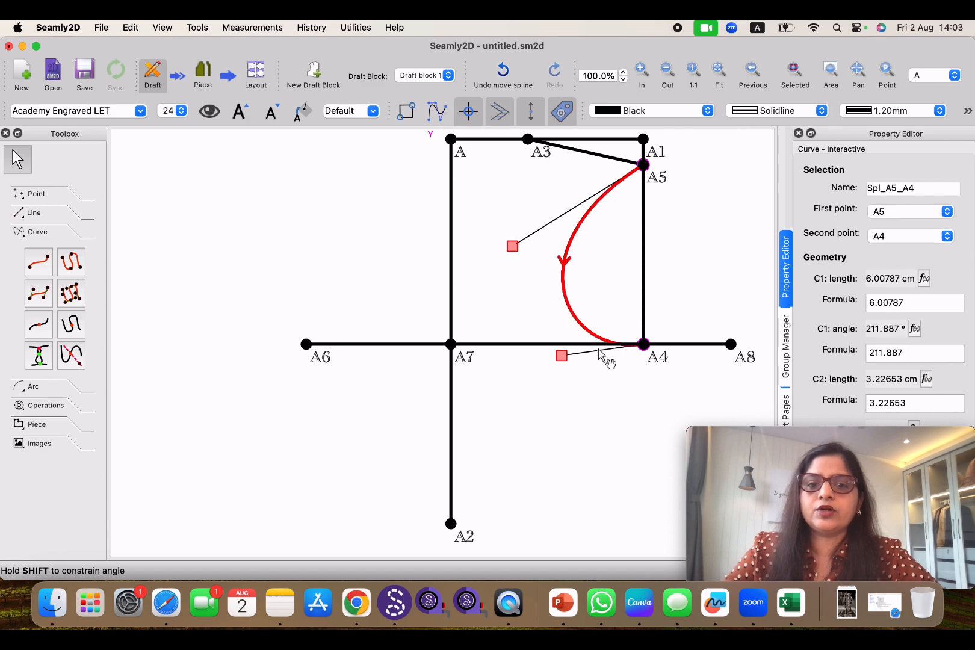
left_click_drag(562, 357, 569, 415)
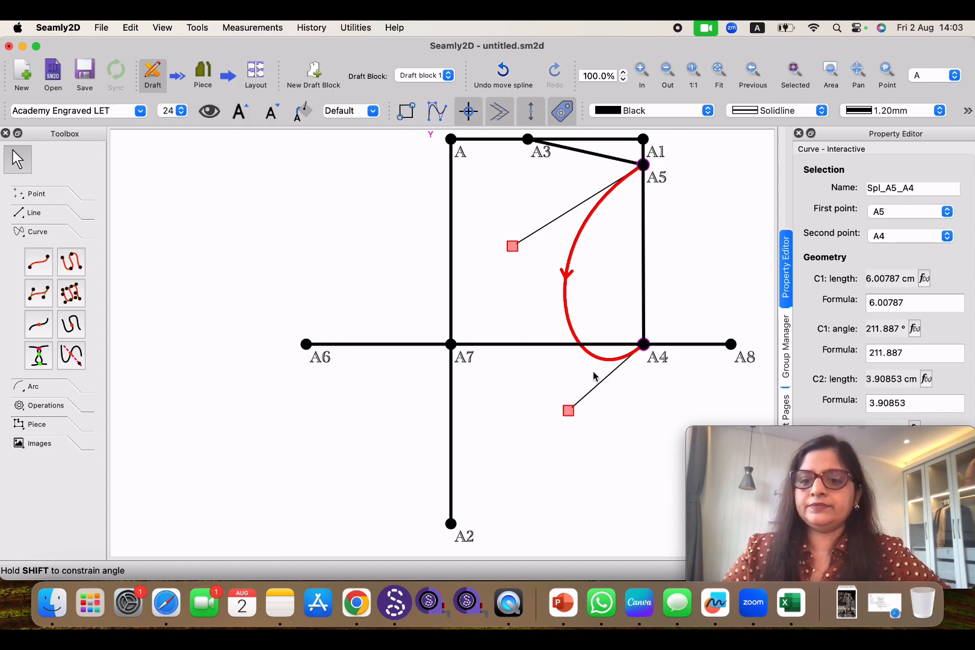
Set the A5–A4 curve's C1 length to 8 cm and its C1 angle to 270°
left_click(909, 303)
left_click_drag(908, 302, 869, 306)
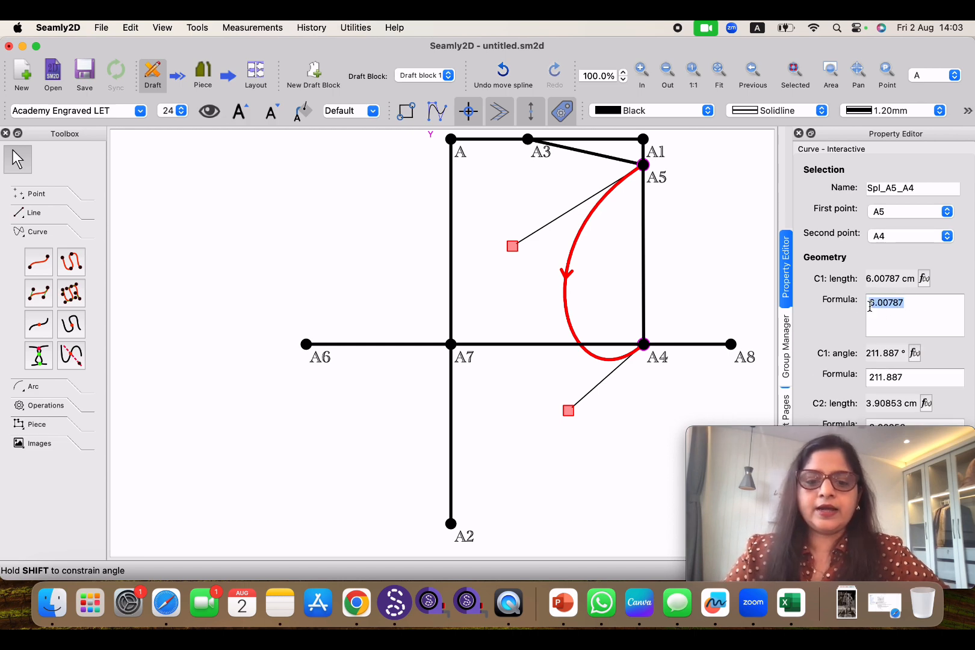
type("8")
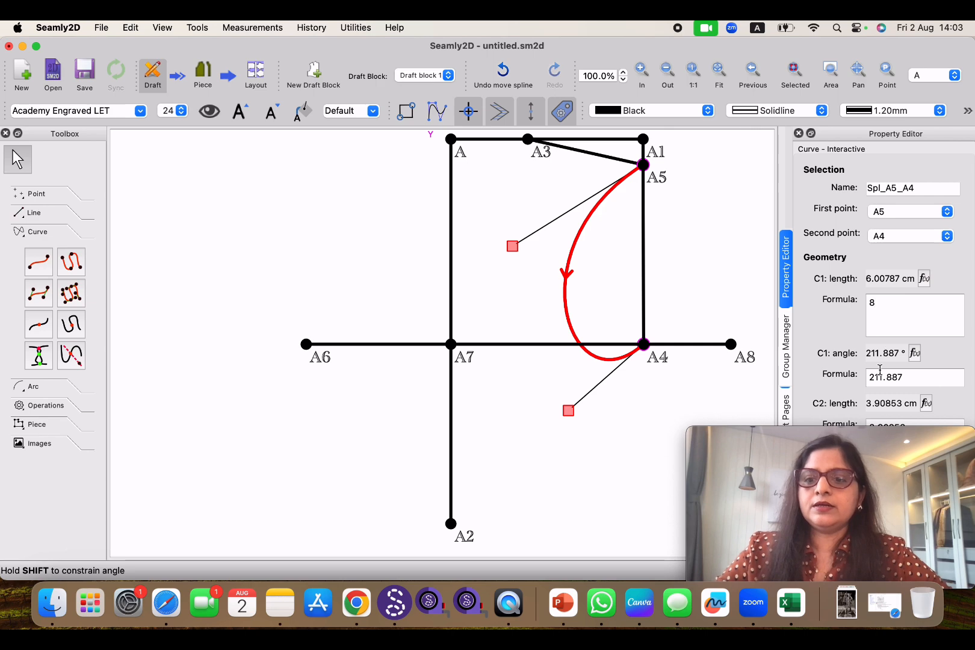
key("Return")
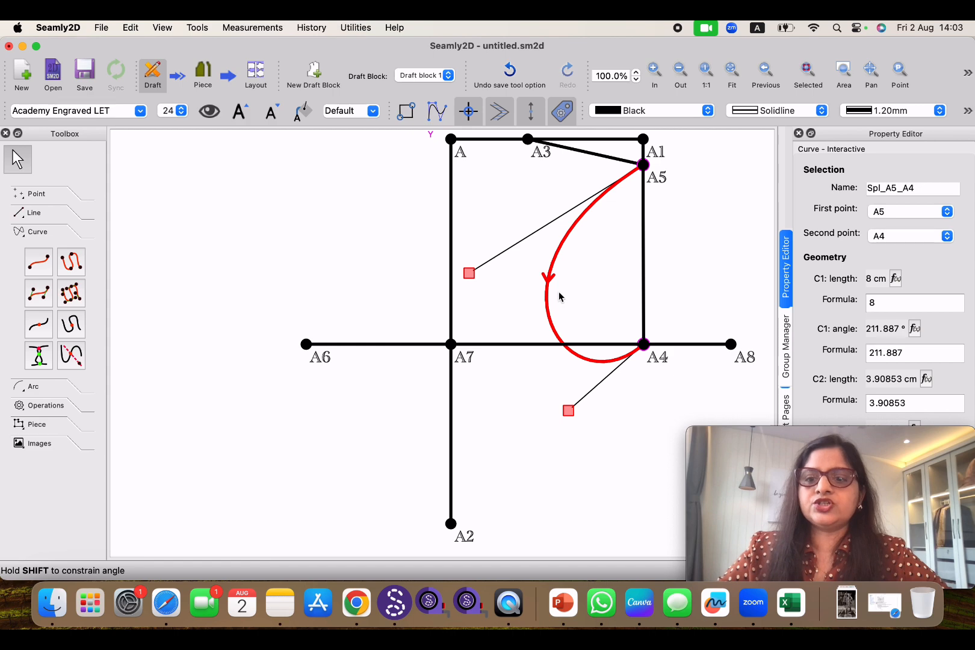
left_click(909, 352)
left_click_drag(909, 353, 867, 353)
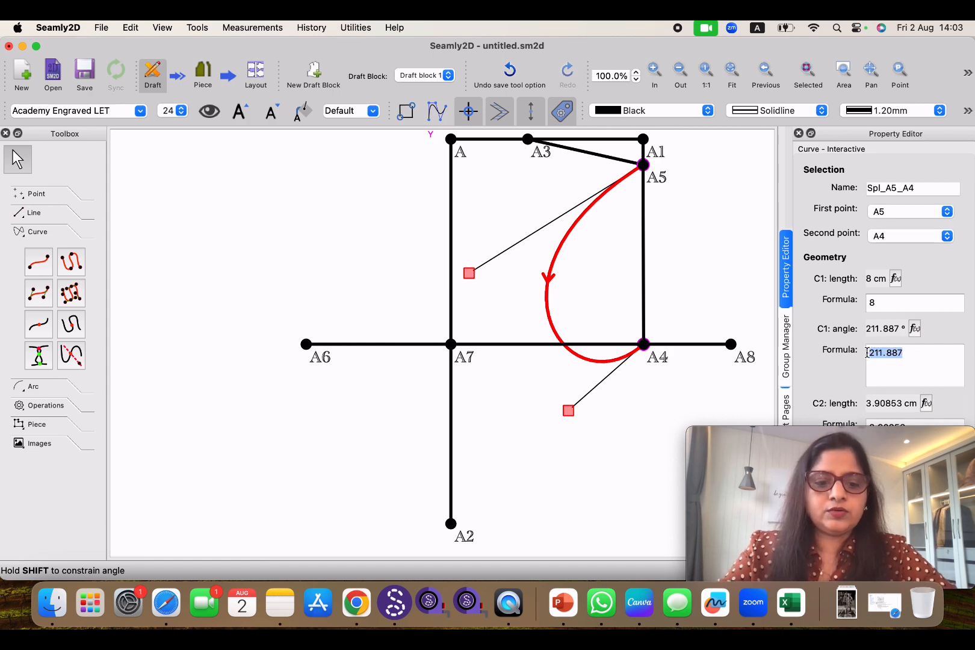
type("2")
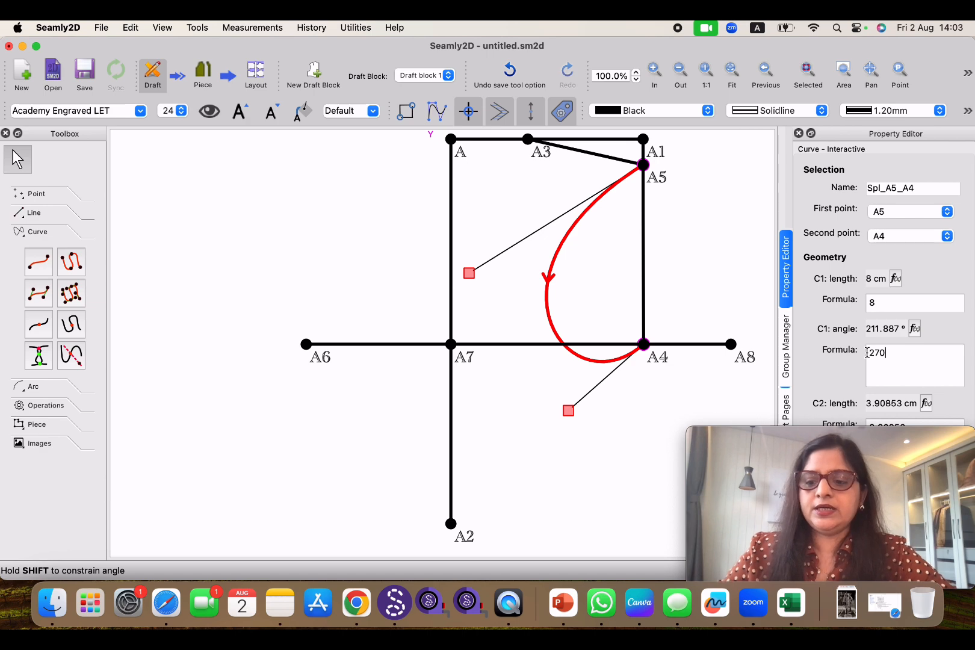
type("70")
key("Return")
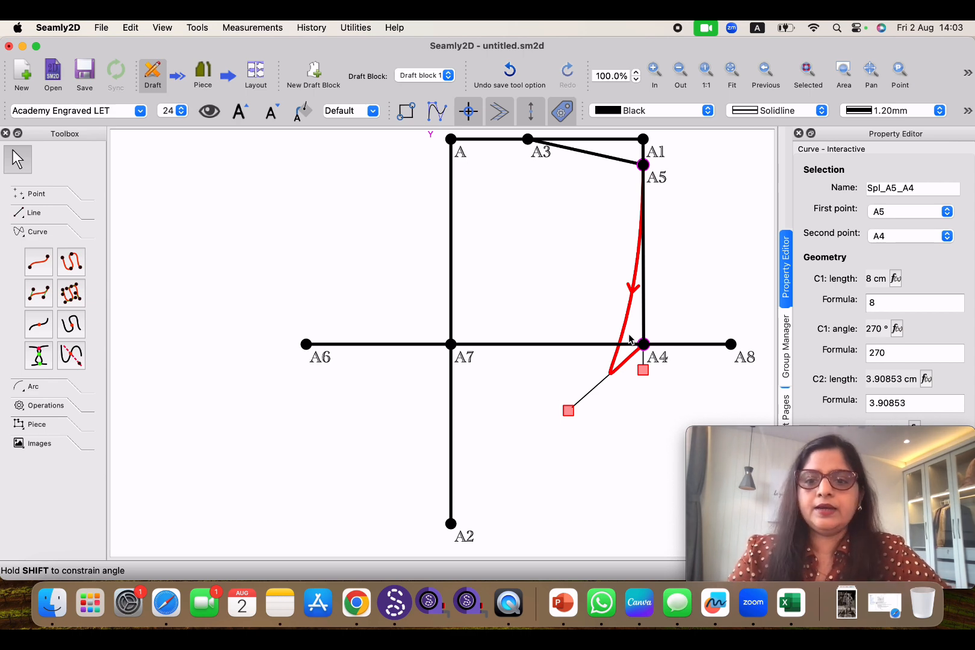
key("Return")
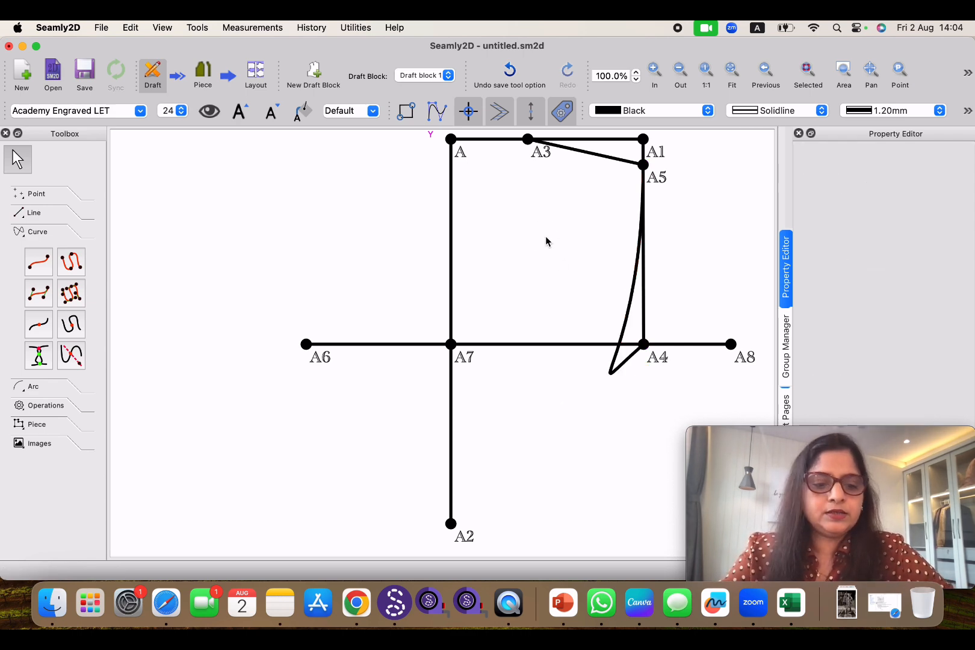
Undo the shape changes made to the curve between A5 and A4
key("super+z")
key("super+z")
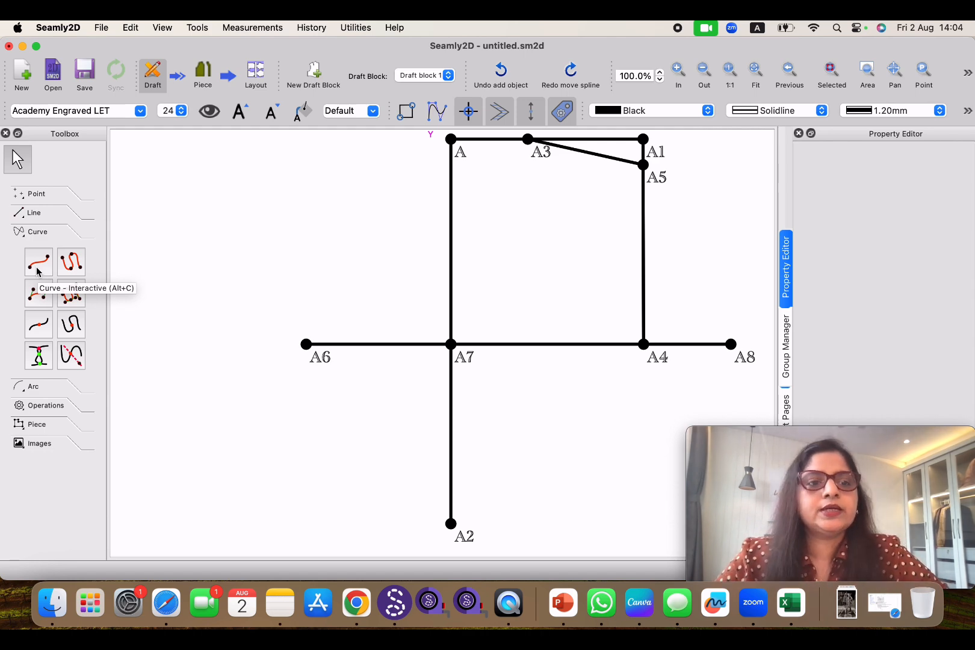
Create an interactive spline running through points A, A3, A5, A8, A2 and A6
left_click(77, 269)
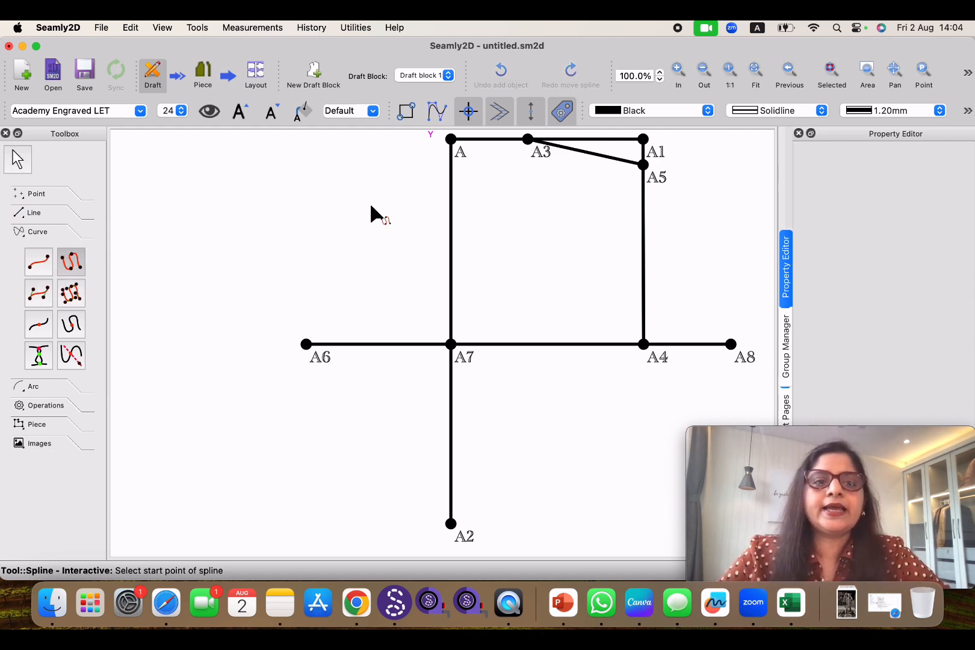
left_click(452, 141)
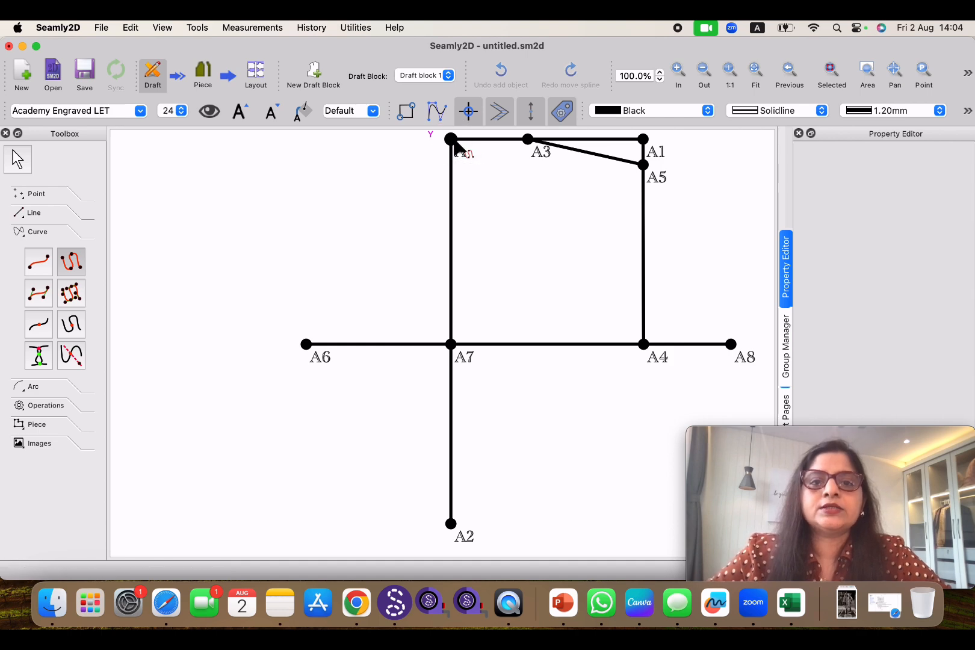
left_click(528, 140)
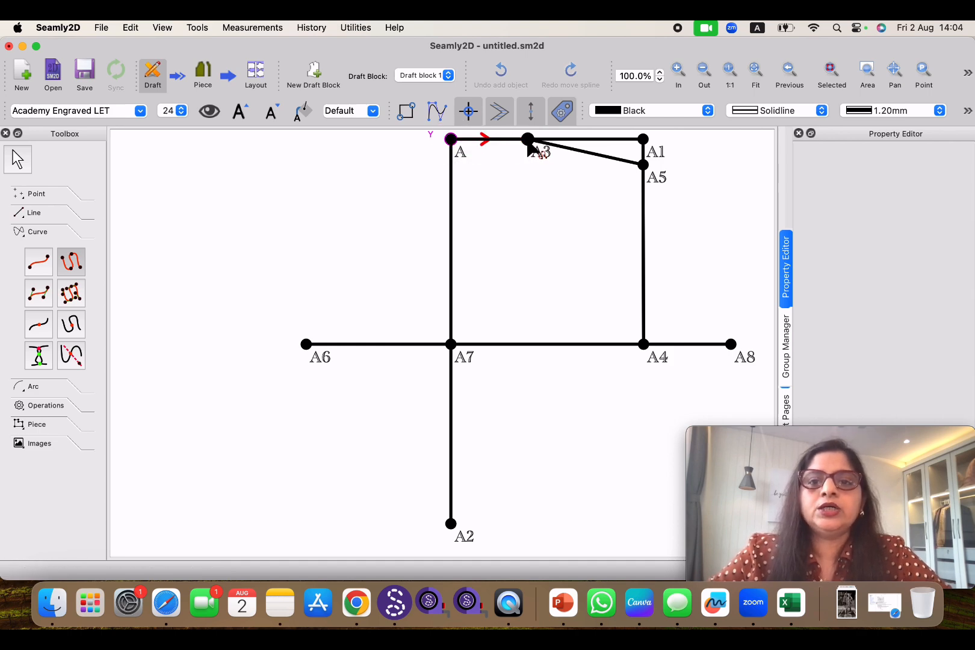
left_click(643, 165)
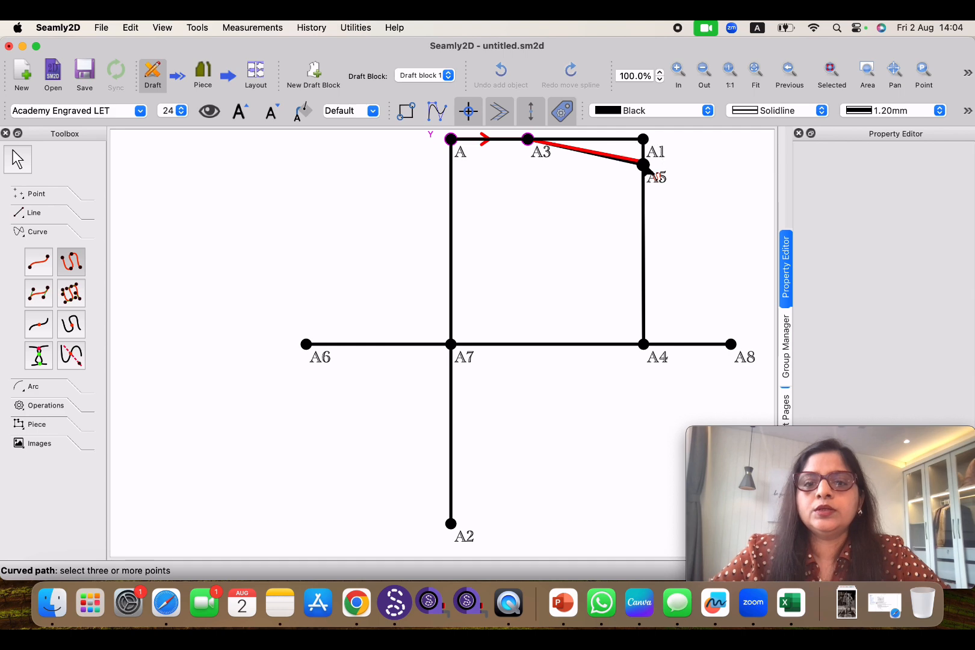
left_click(730, 345)
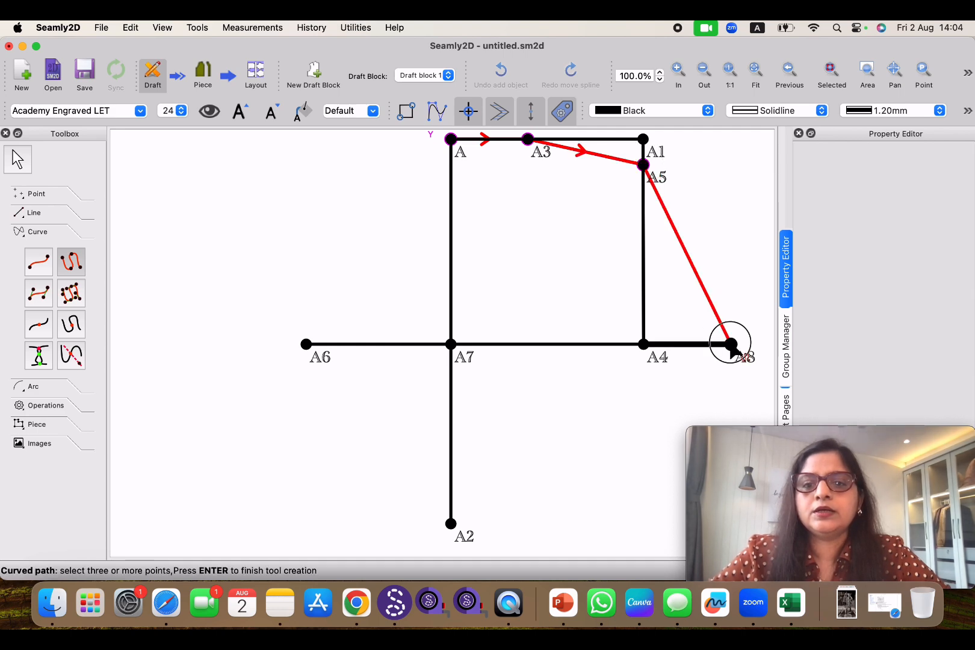
left_click(452, 524)
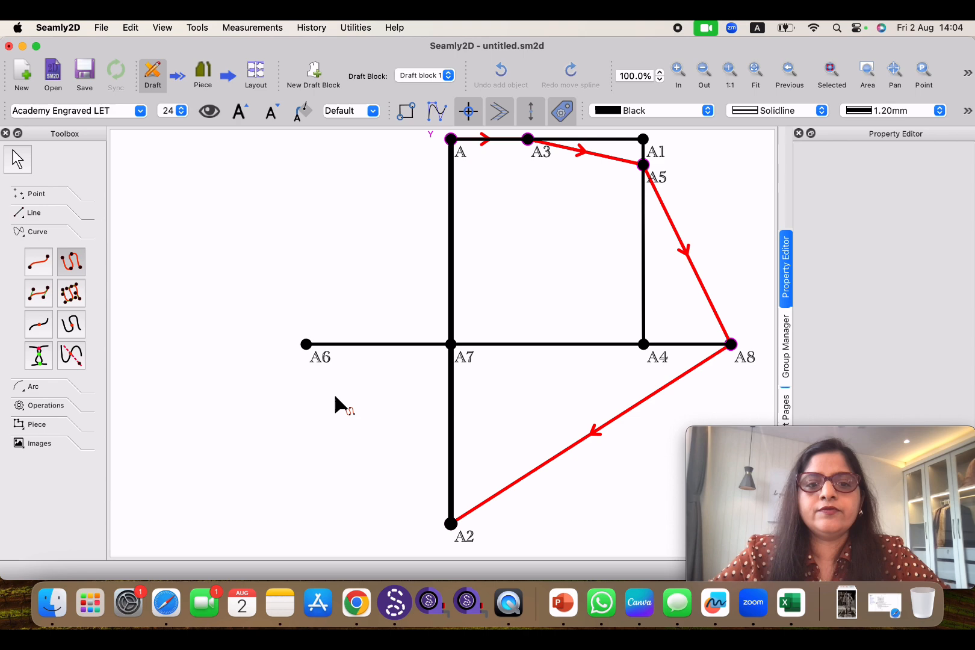
left_click(306, 347)
key("Return")
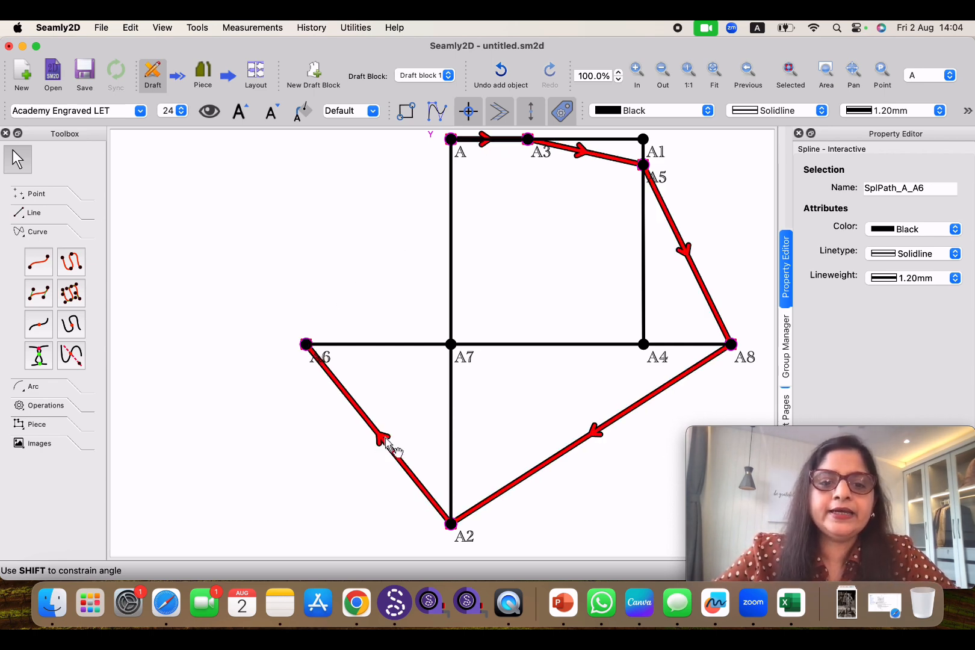
Bow the spline's A2–A6 and A8–A2 segments outward and adjust the control handle at A2
left_click_drag(385, 444, 329, 474)
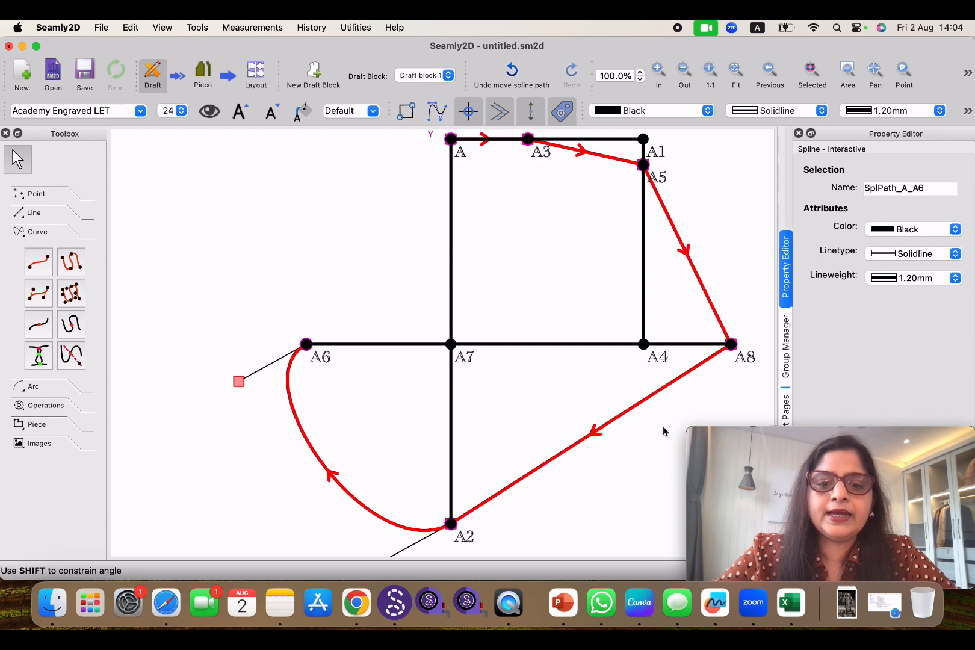
left_click_drag(603, 441, 635, 482)
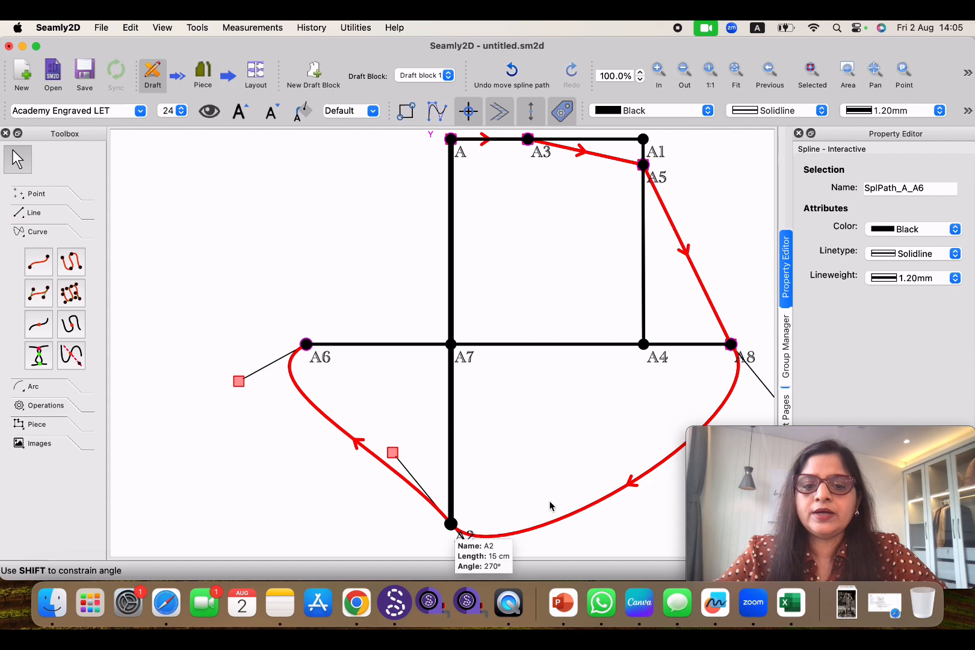
left_click_drag(393, 454, 371, 483)
left_click(392, 456)
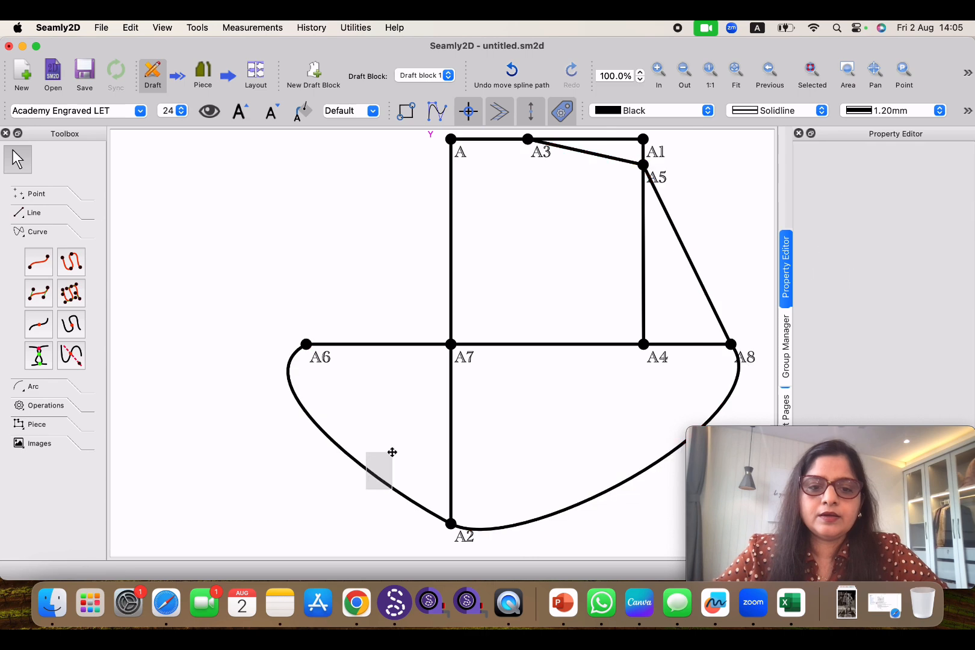
Bow the spline's A5–A8 segment outward into a rounded arc by adjusting the control handles at A5 and A8
left_click(690, 258)
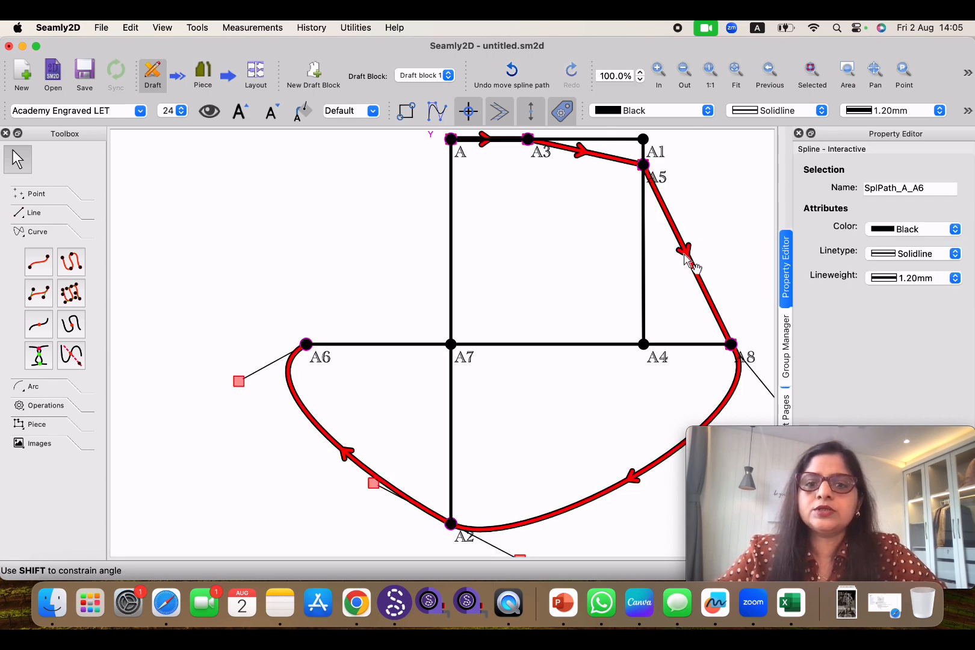
left_click_drag(684, 255, 723, 245)
left_click_drag(685, 134, 704, 214)
left_click_drag(659, 422, 724, 425)
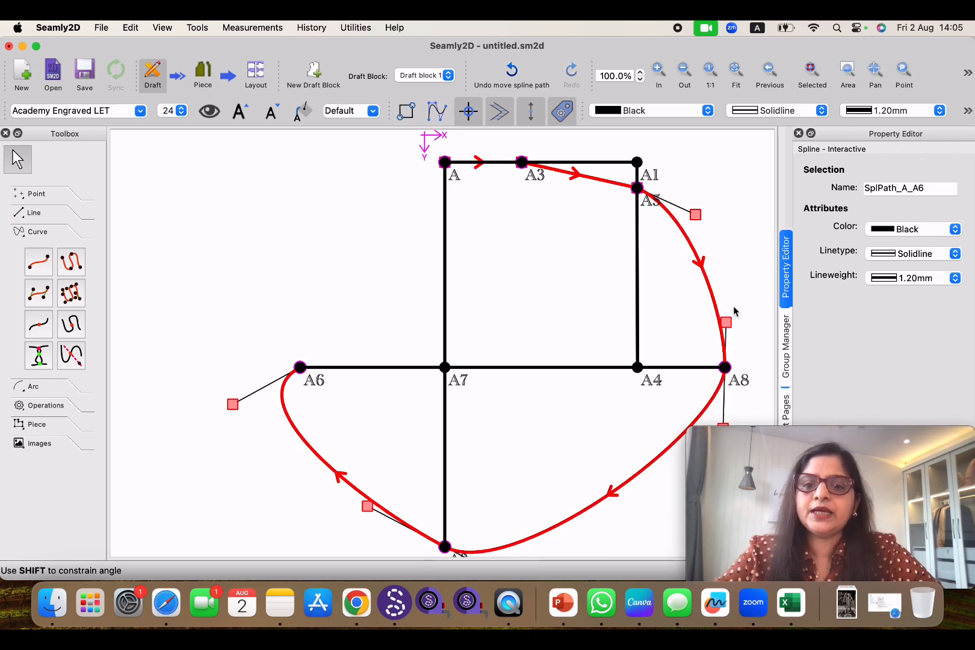
left_click_drag(728, 323, 720, 286)
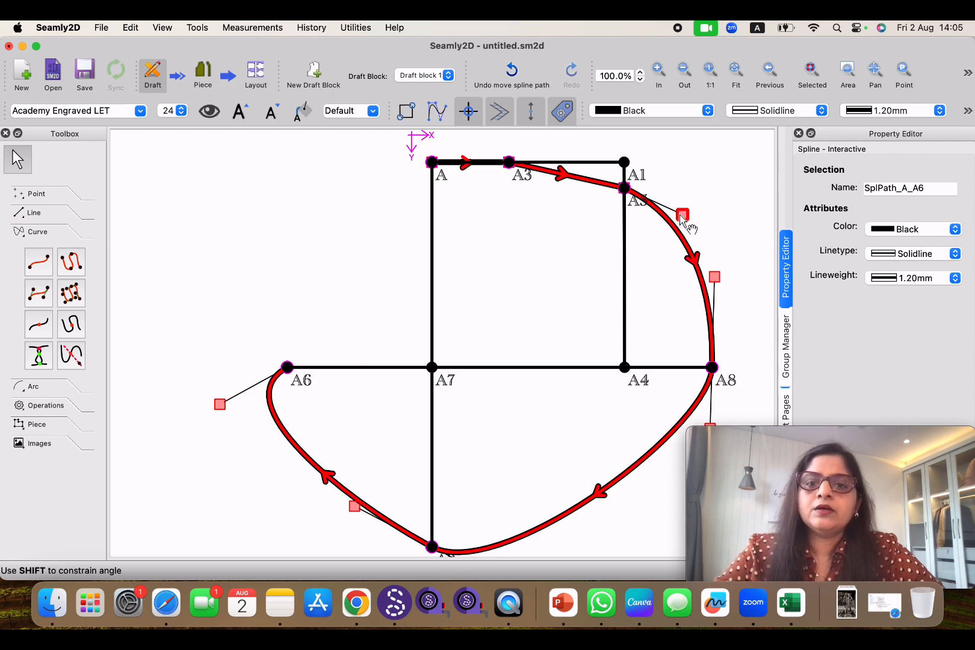
left_click_drag(683, 215, 687, 201)
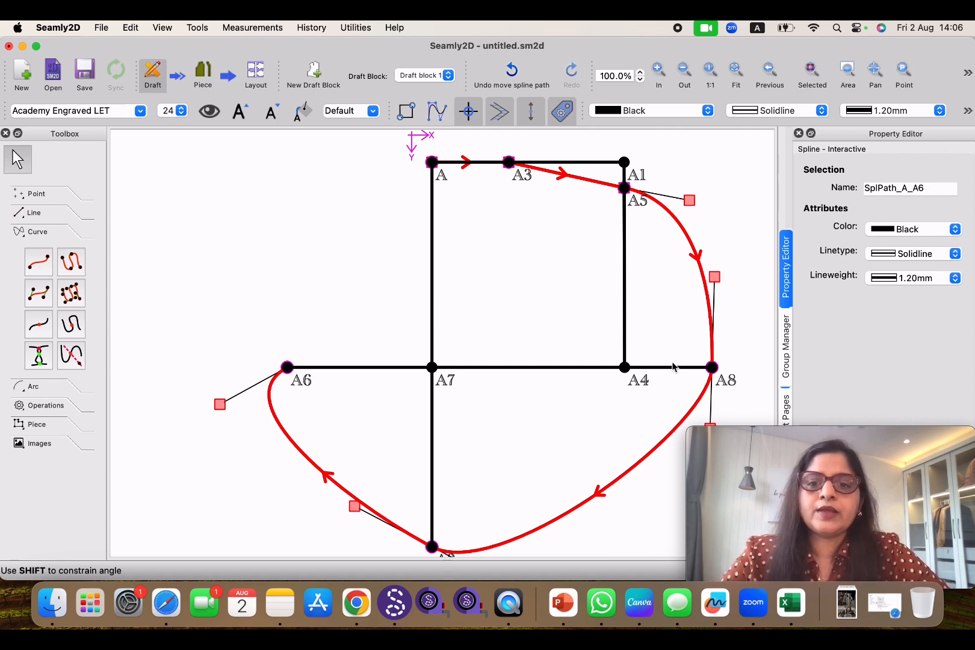
Deselect the interactive spline and undo its shape changes and its creation
left_click(476, 286)
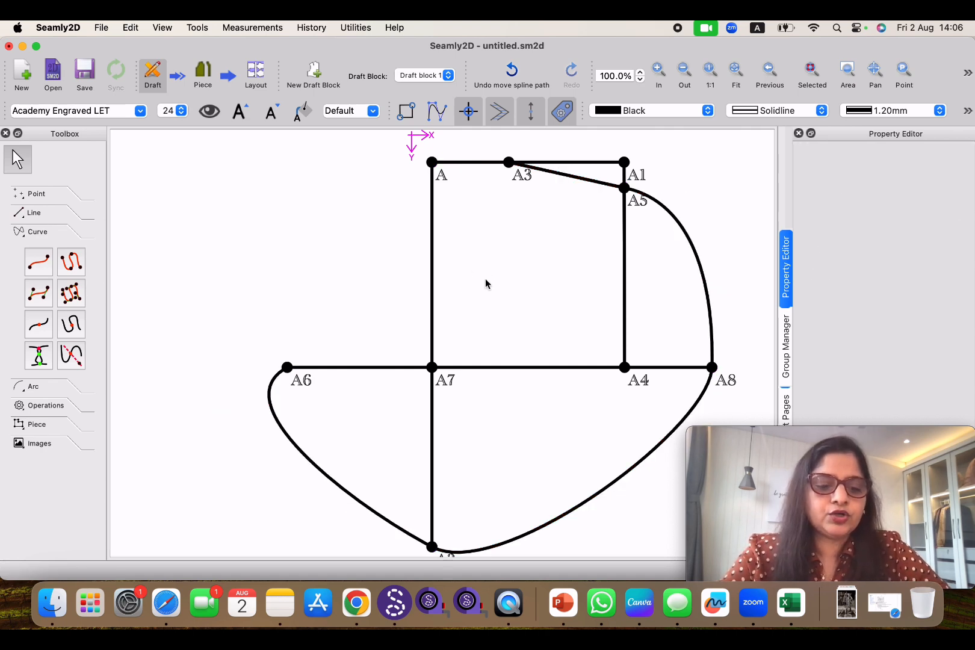
key("super+z")
key("super+z")
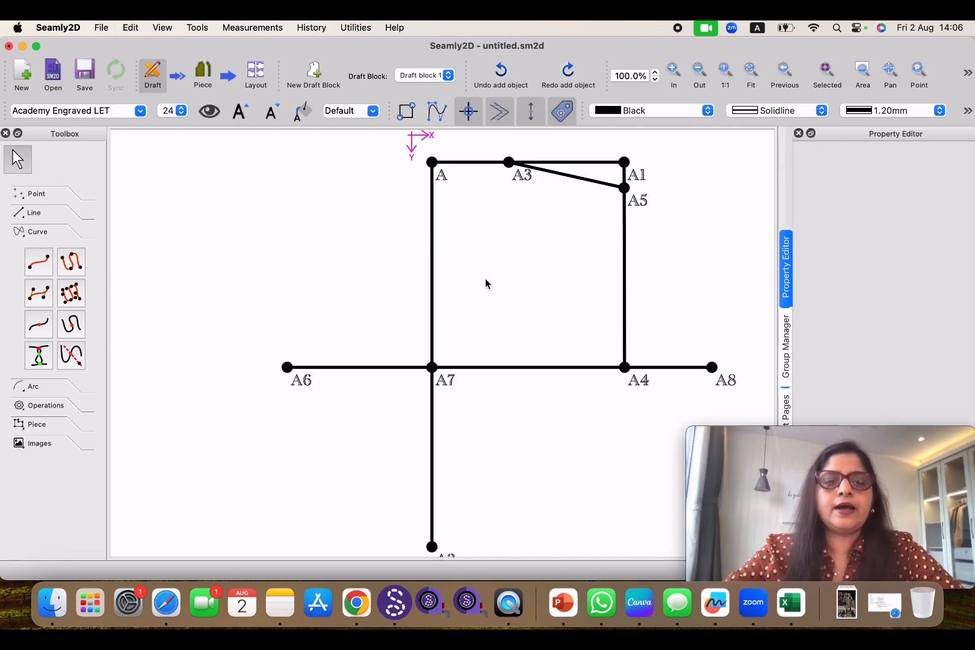
Create a fixed curve using A1, A5, A4 and A8 as its first to fourth points
left_click(42, 304)
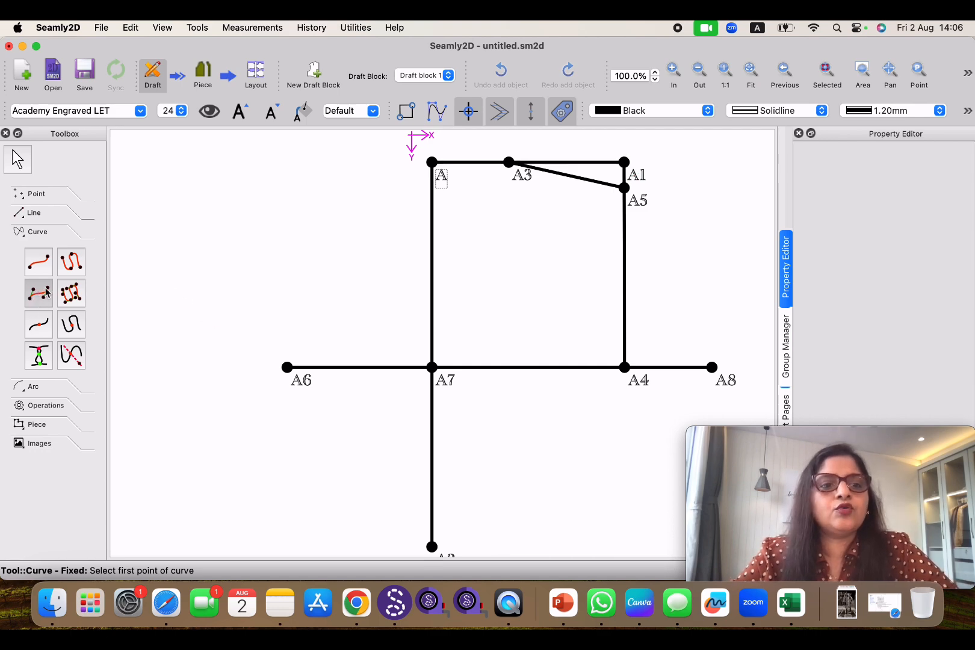
left_click(624, 163)
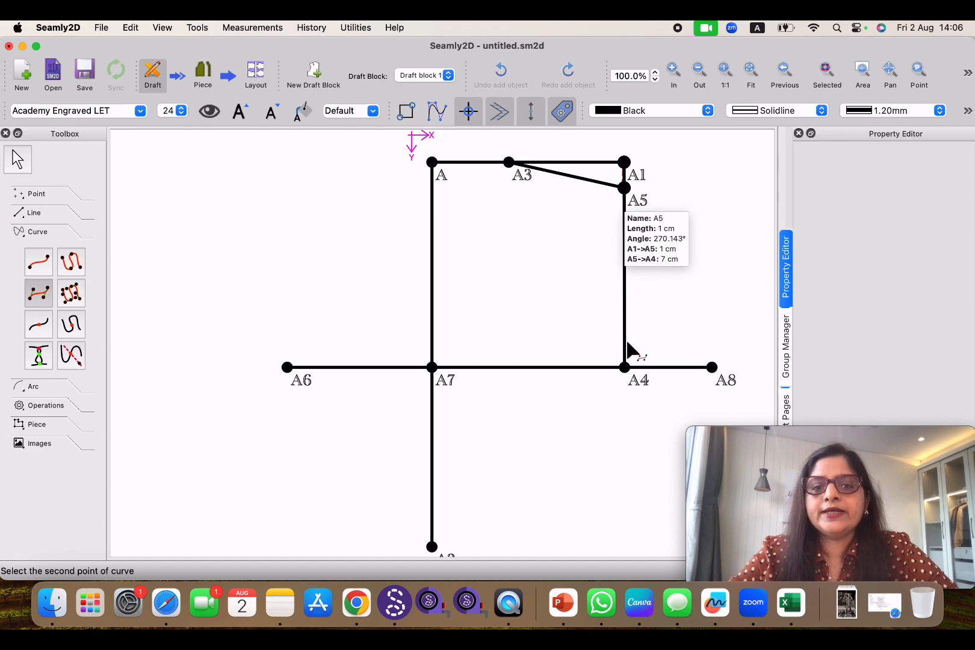
left_click(624, 366)
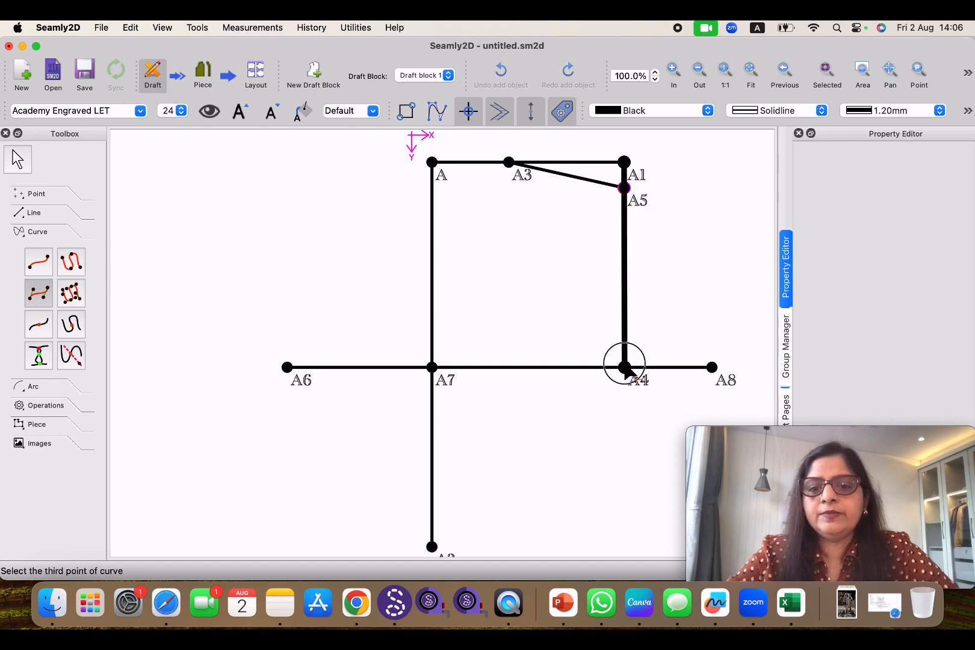
left_click(711, 367)
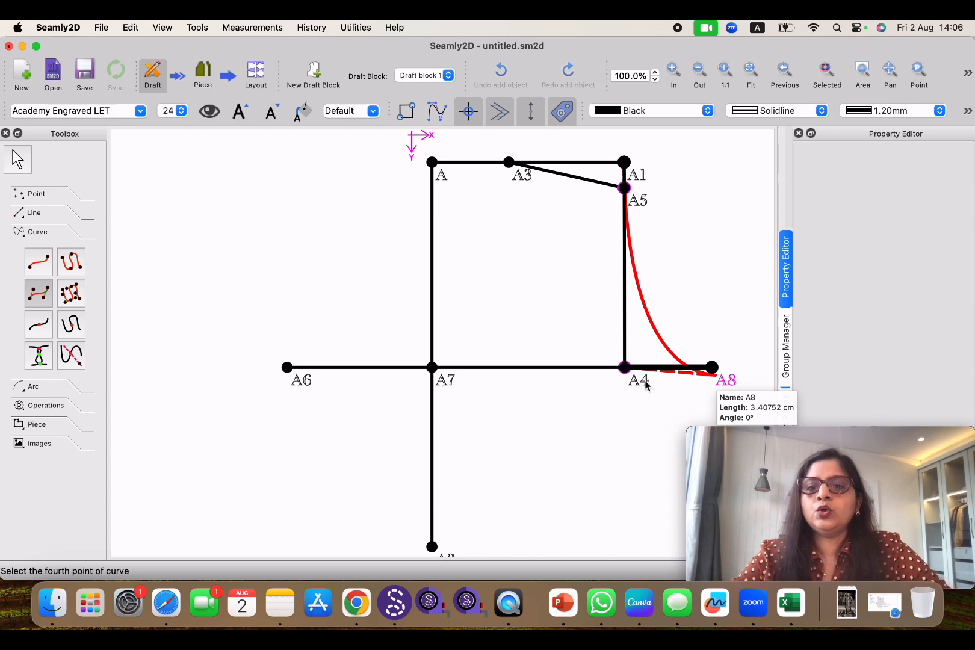
left_click(711, 367)
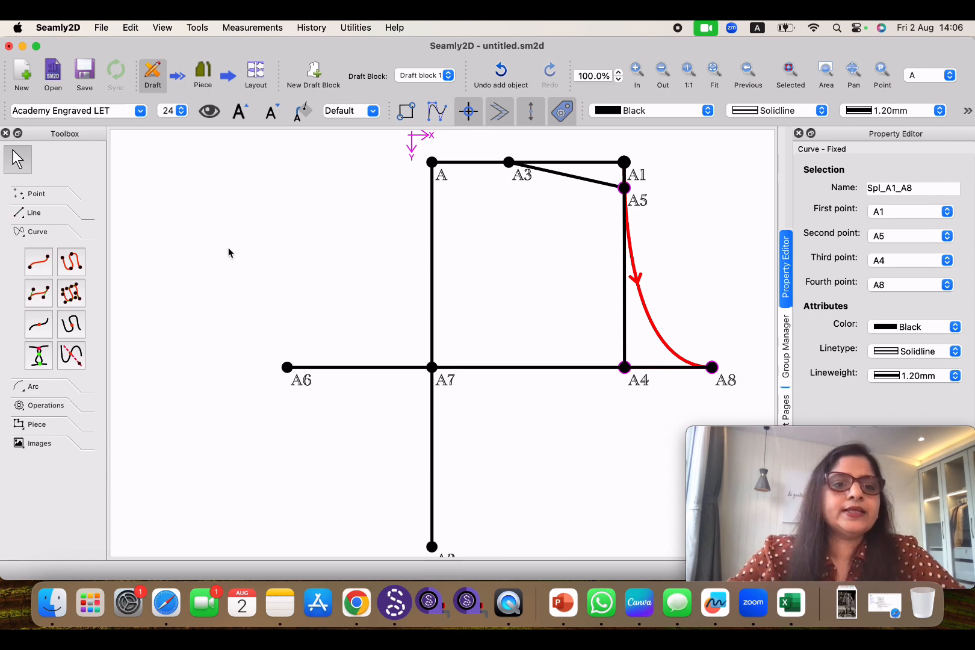
Create a second fixed curve using points A, A3, A3 and A7, and undo both fixed curves
left_click(41, 298)
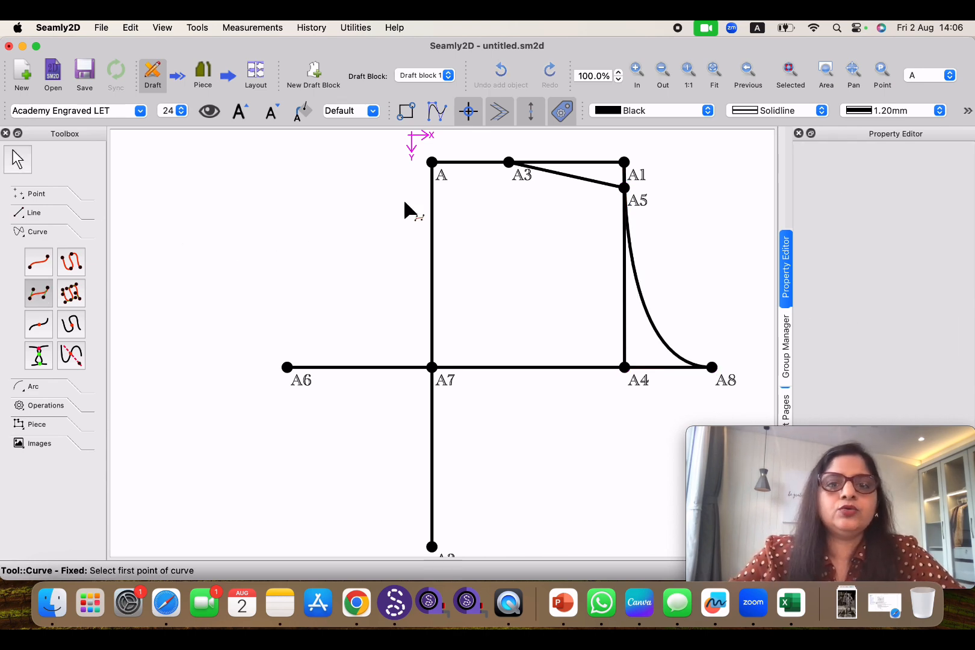
left_click(433, 164)
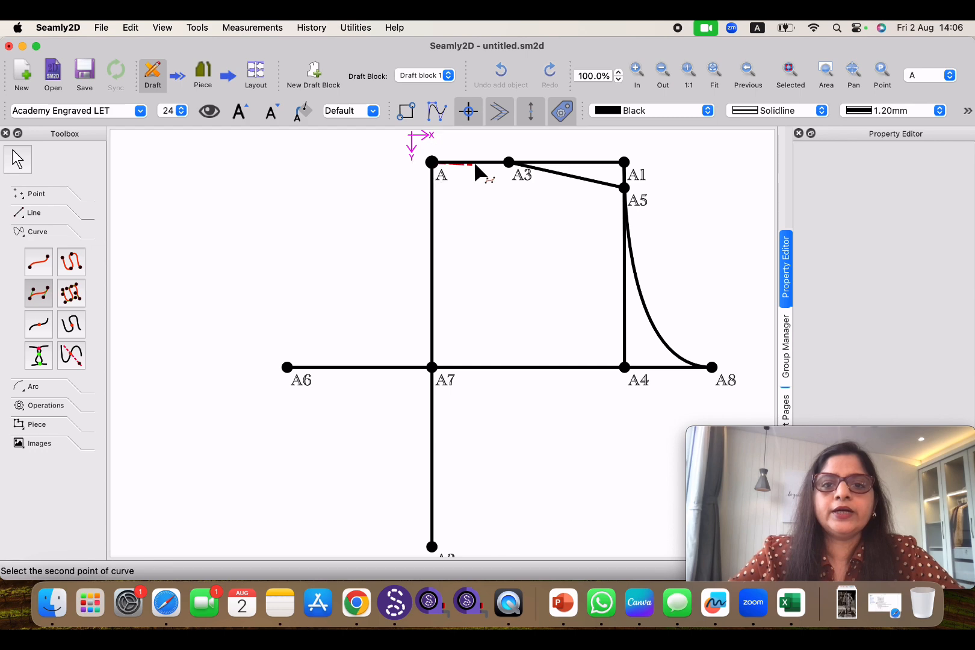
left_click(509, 163)
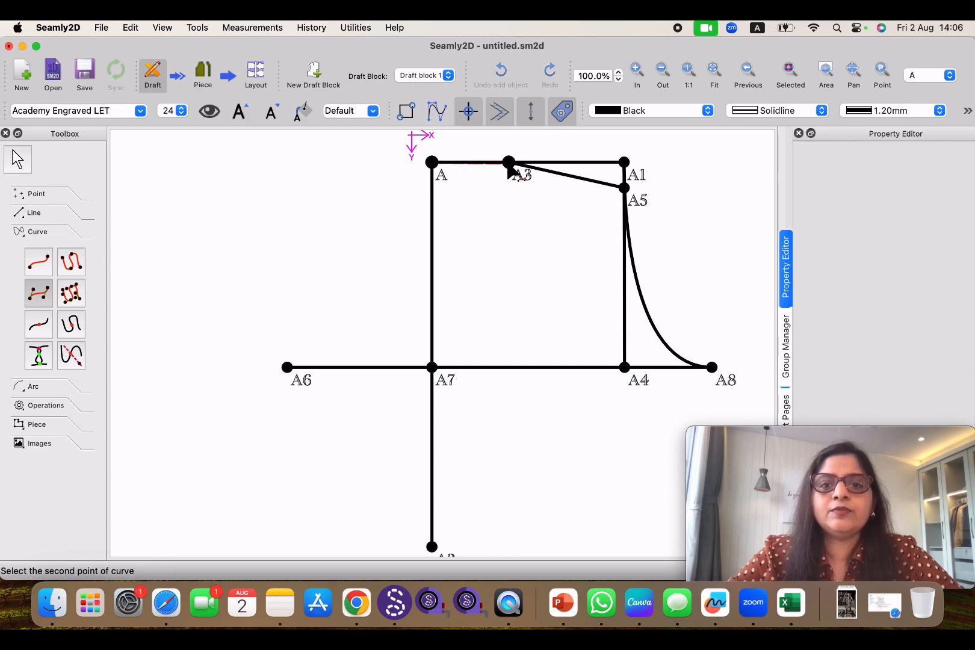
left_click(509, 163)
left_click(433, 368)
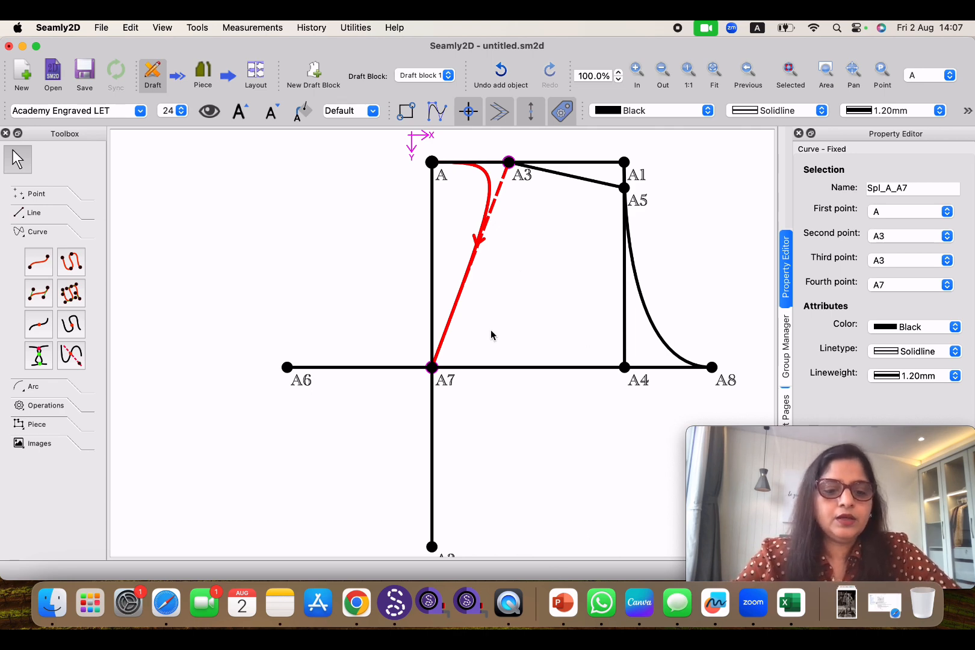
key("super+z")
key("super+z")
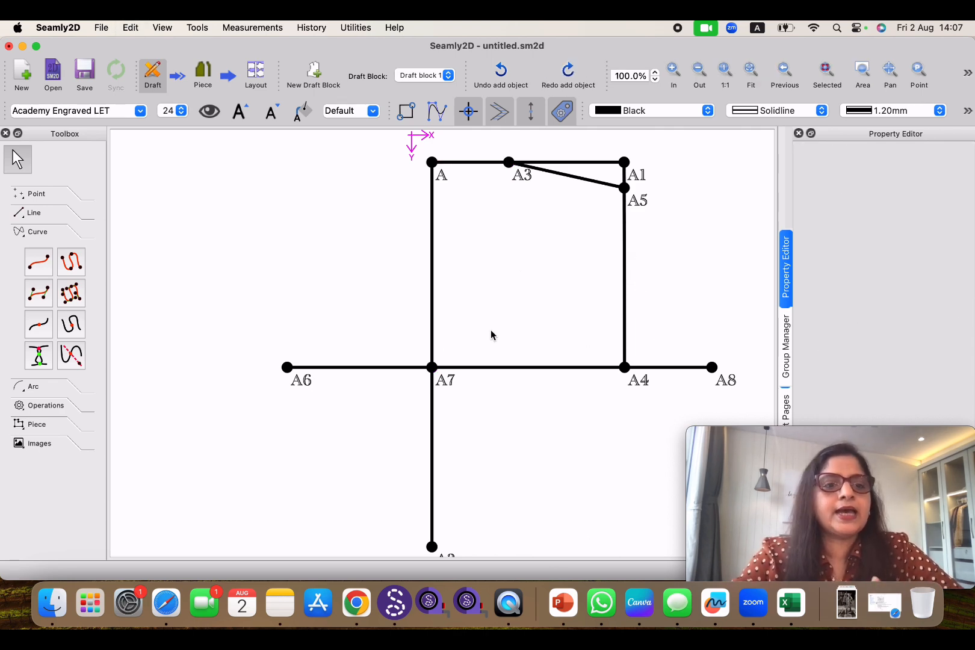
Create a fixed spline from points A, A3, A5, A8, A2 and A6, picking A6 twice, and undo it
left_click(71, 301)
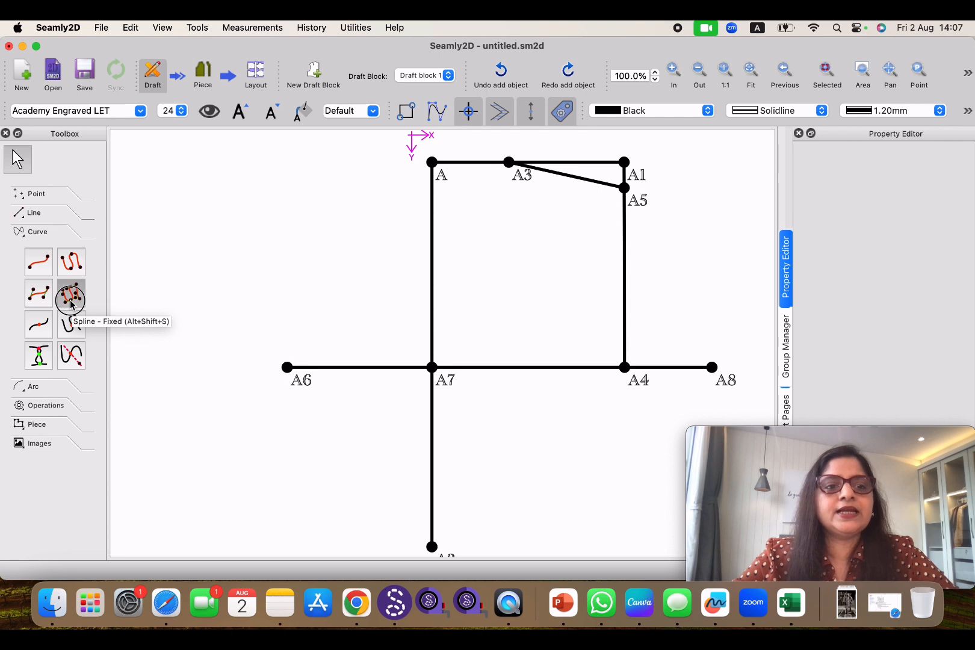
left_click(432, 162)
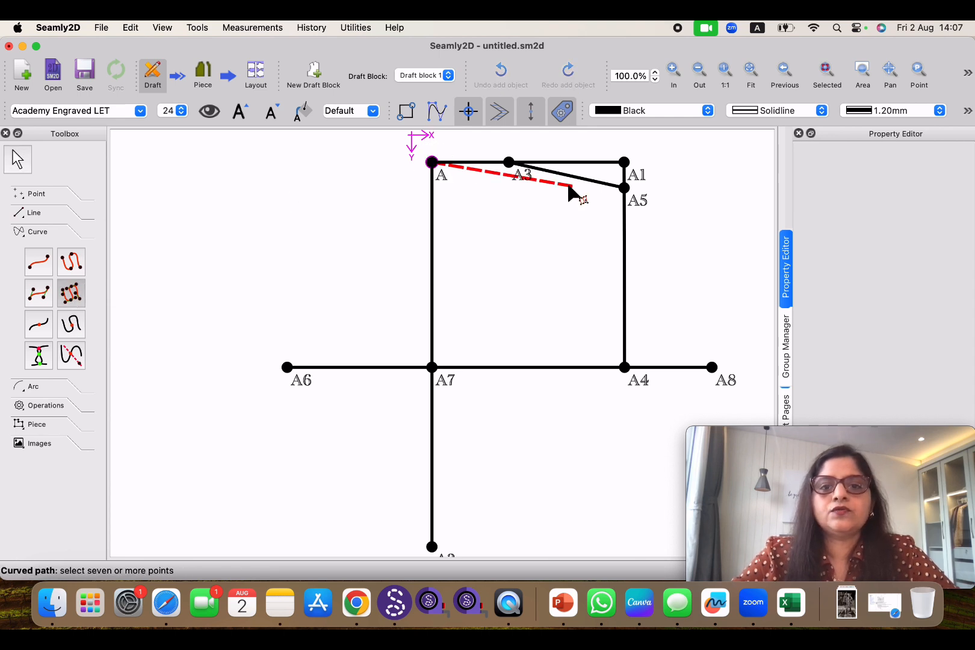
left_click(508, 163)
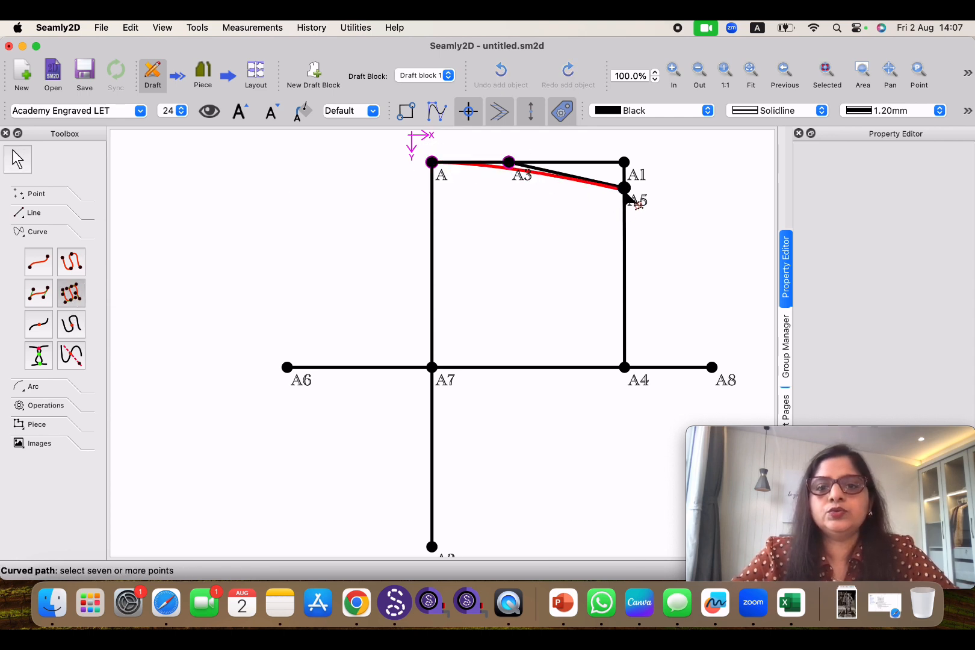
left_click(624, 188)
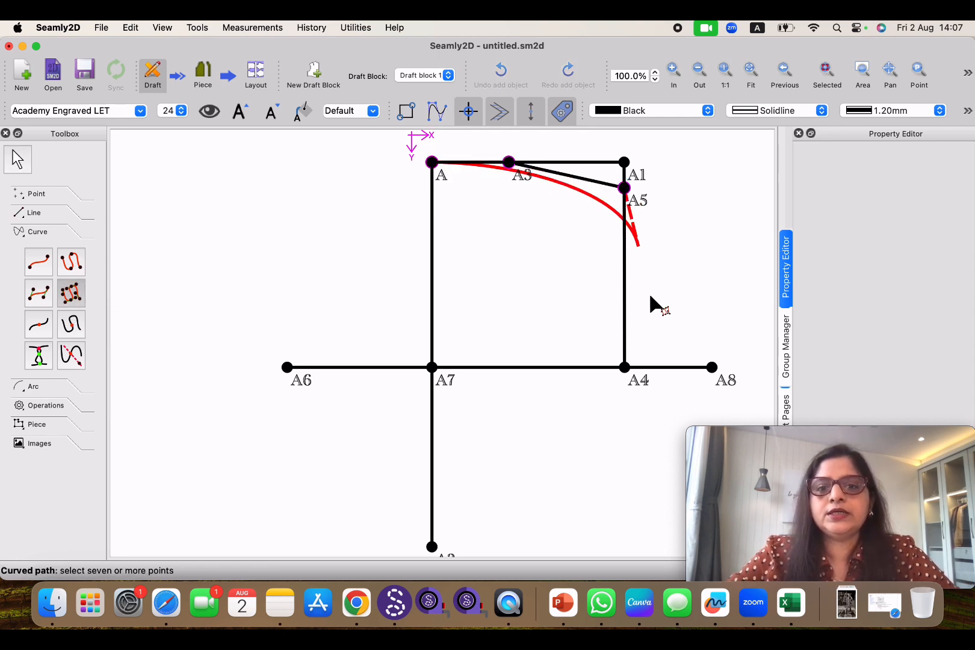
left_click(712, 367)
left_click(432, 546)
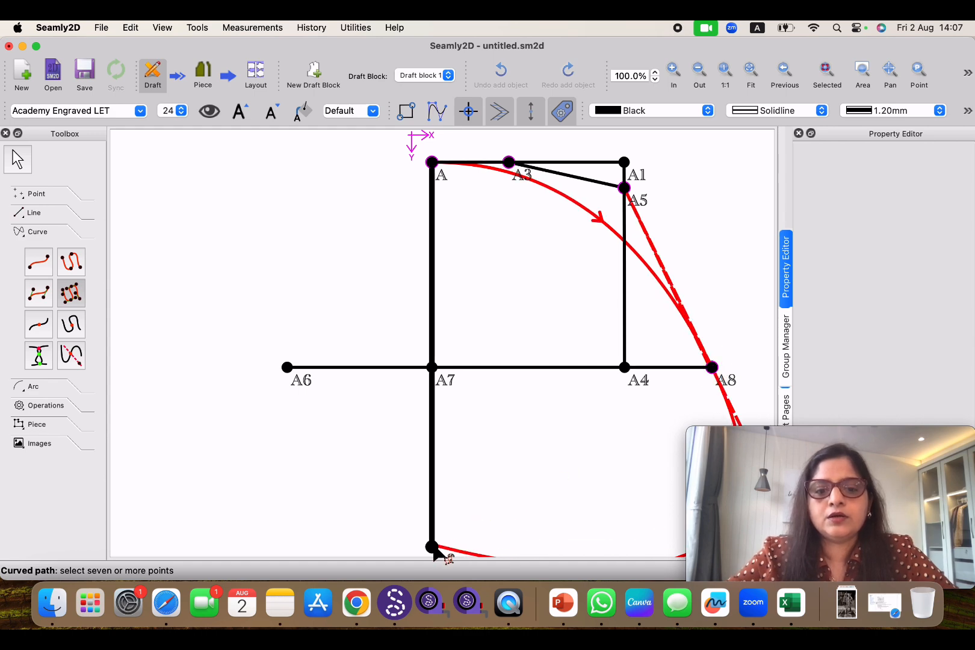
left_click(288, 369)
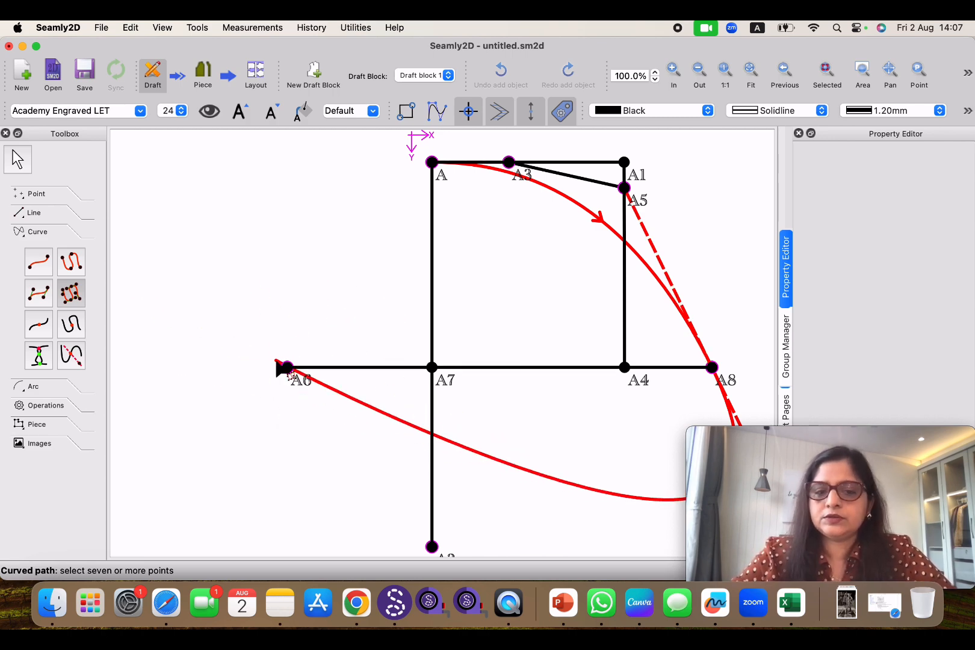
left_click(289, 374)
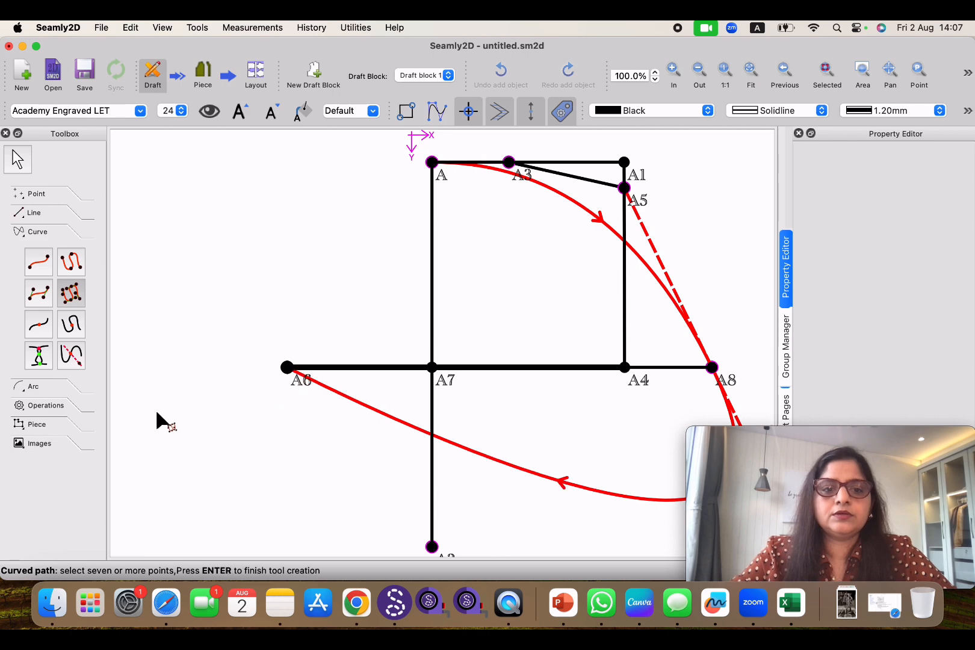
scroll(305, 322, "up", 1)
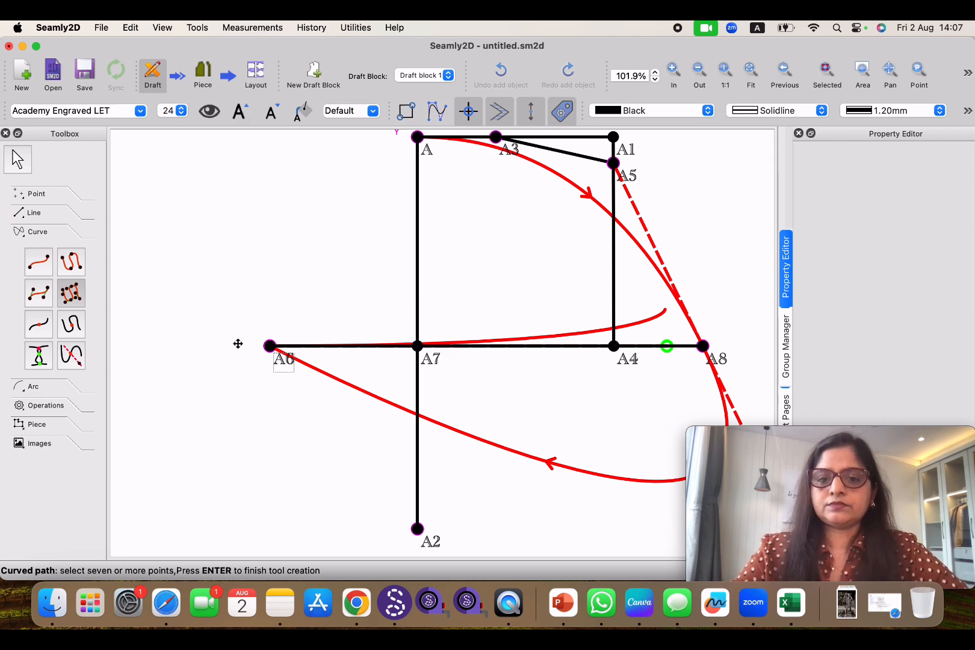
key("Return")
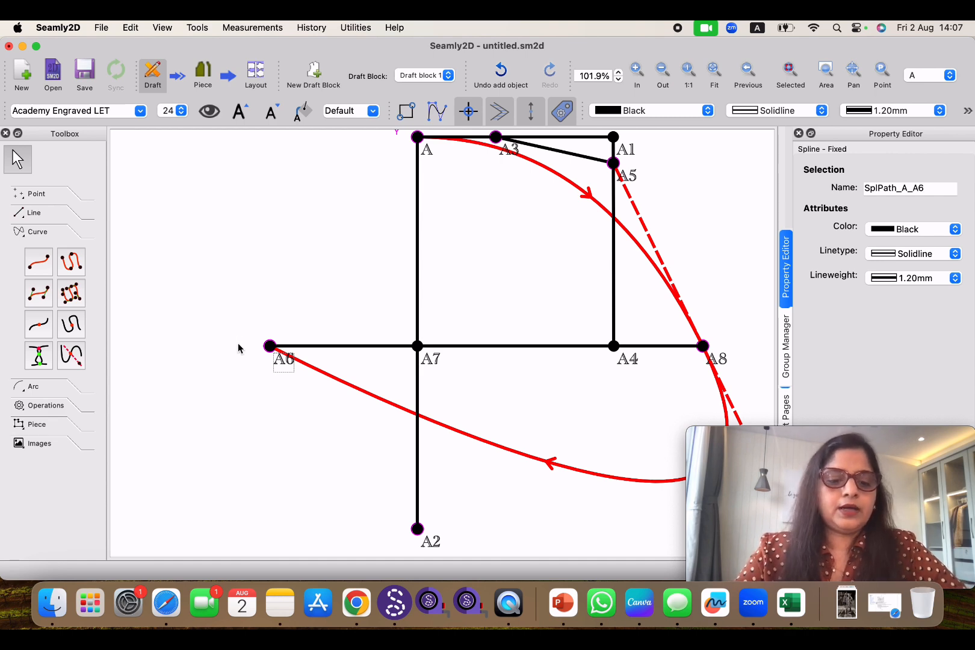
key("super+z")
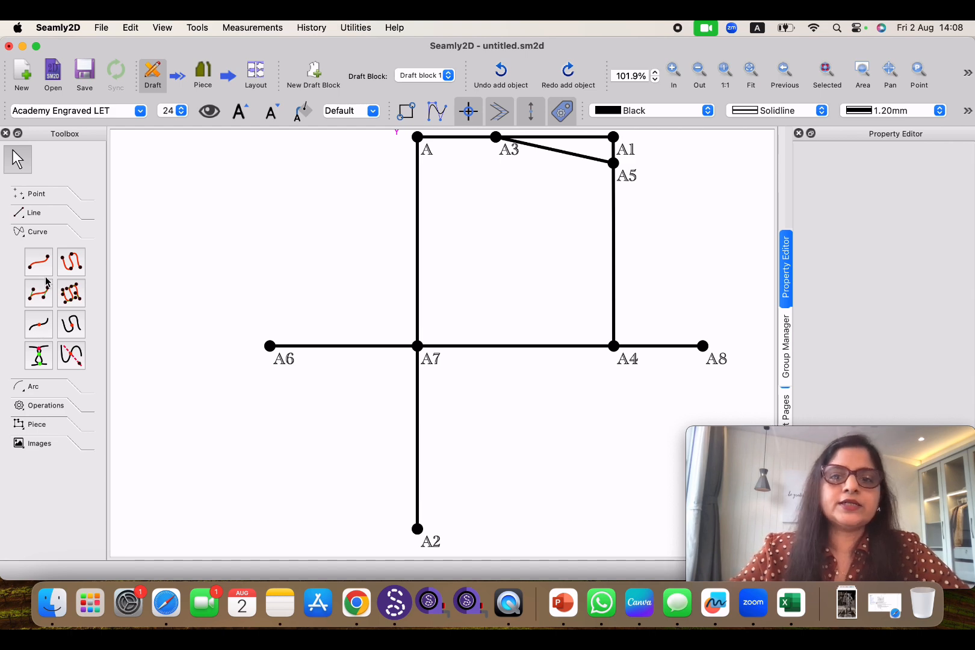
Connect A5 to A8 and A5 to A4 with interactive curves, bending A5–A4 inward with handles about 1.72 cm at A5 and 3.73 cm at A4
left_click(37, 259)
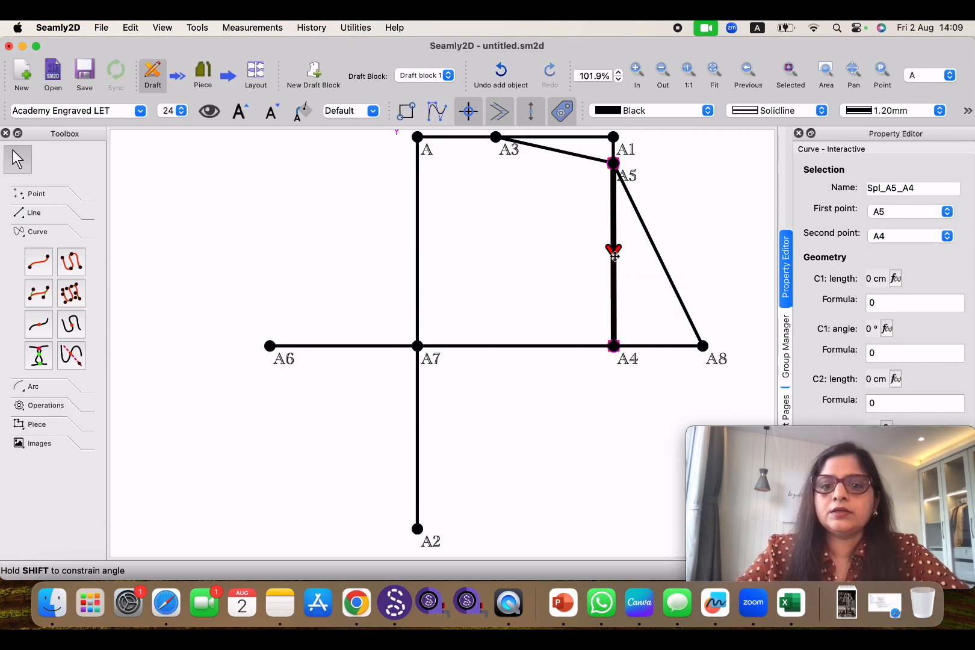
left_click_drag(614, 253, 615, 254)
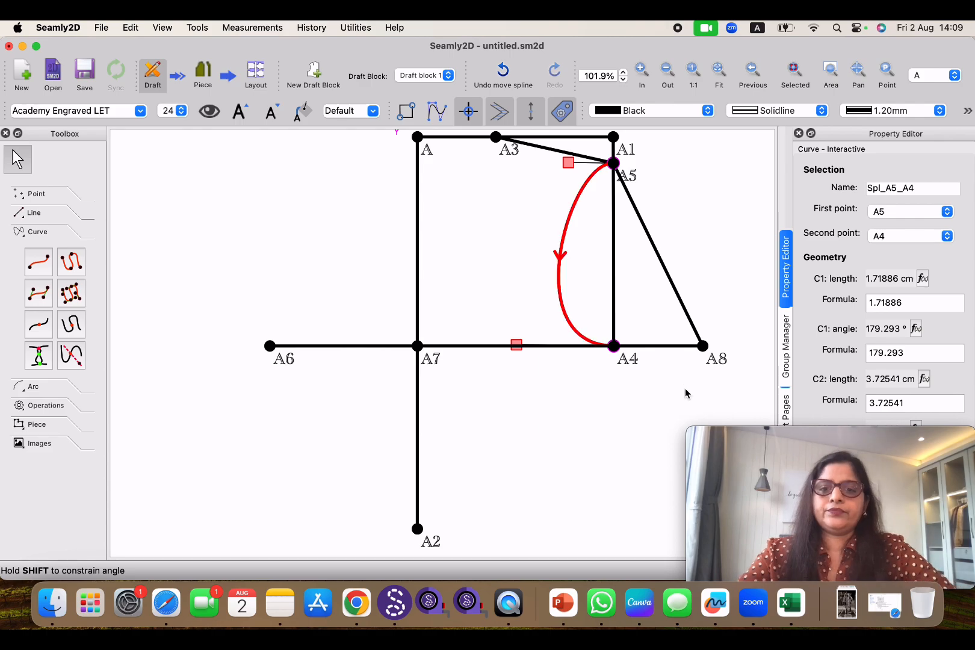